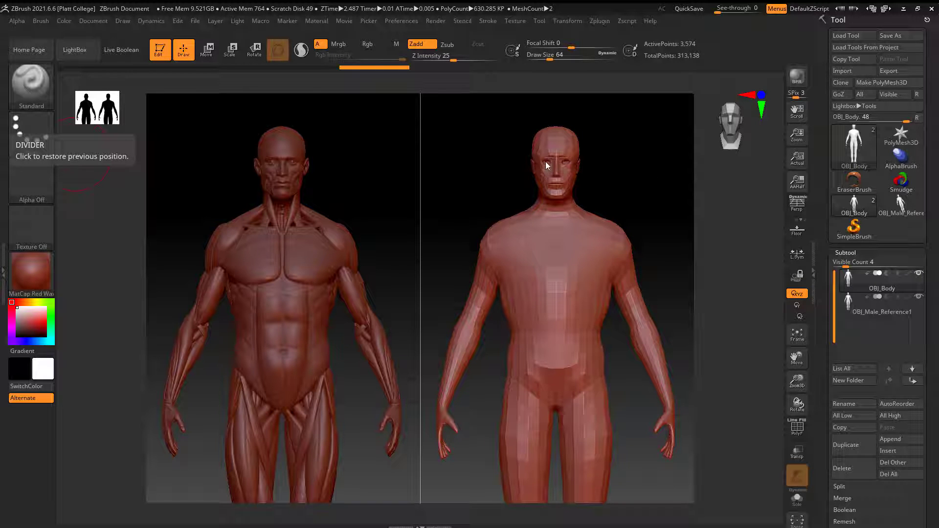
- Switch the active tool to SimpleBrush, leaving Edit mode, and clear both body models from the canvas
{"action": "mouse_move", "coordinate": [629, 168]}
{"action": "left_mouse_down"}
{"action": "mouse_move", "coordinate": [613, 169]}
{"action": "mouse_move", "coordinate": [620, 169]}
{"action": "left_mouse_up"}
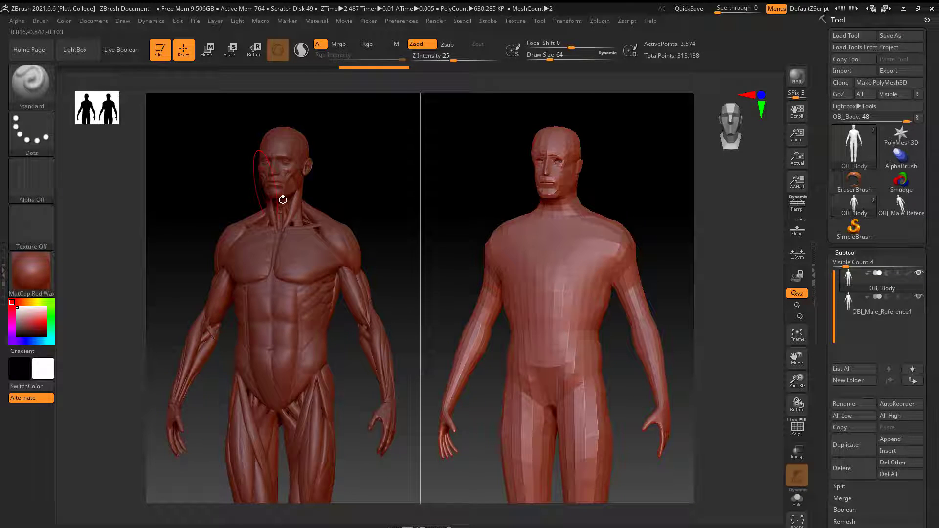
{"action": "left_click_drag", "start_coordinate": [611, 169], "coordinate": [656, 231], "text": "alt"}
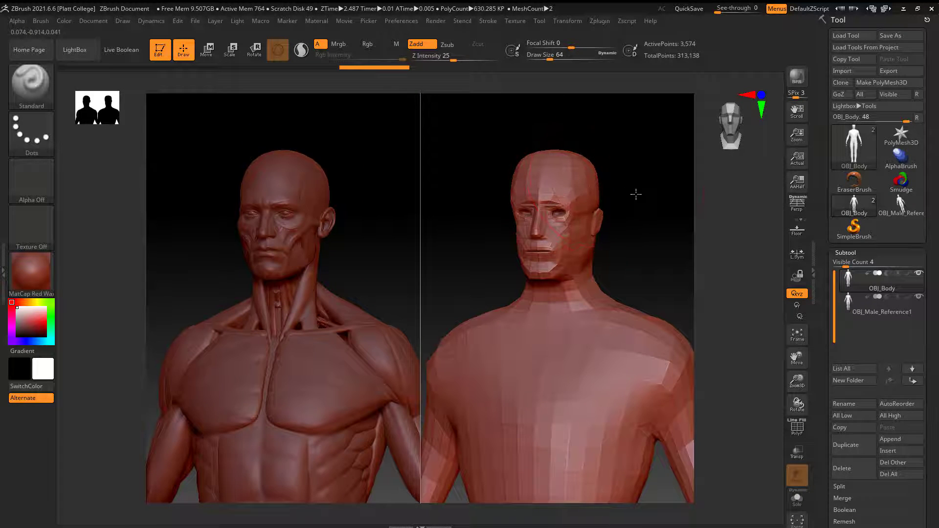
{"action": "mouse_move", "coordinate": [635, 195]}
{"action": "left_mouse_down"}
{"action": "mouse_move", "coordinate": [612, 196]}
{"action": "mouse_move", "coordinate": [662, 193]}
{"action": "mouse_move", "coordinate": [629, 195]}
{"action": "mouse_move", "coordinate": [646, 195]}
{"action": "mouse_move", "coordinate": [647, 205]}
{"action": "left_mouse_up"}
{"action": "left_click_drag", "start_coordinate": [648, 248], "coordinate": [635, 193], "text": "alt"}
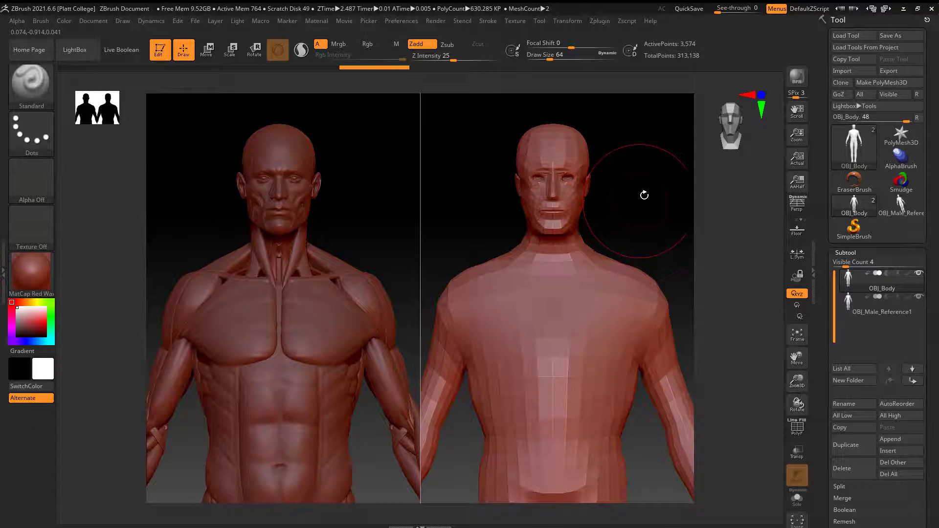
{"action": "left_click", "coordinate": [863, 234]}
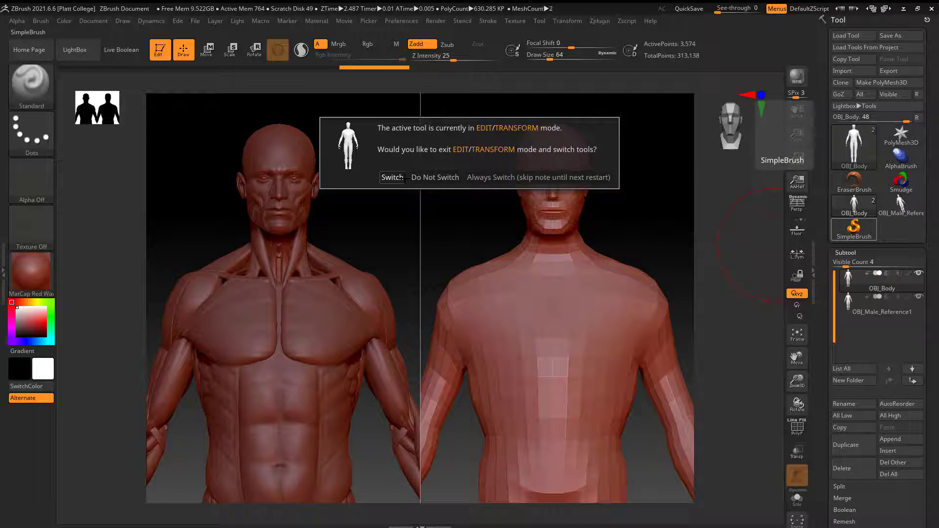
{"action": "left_click", "coordinate": [393, 177]}
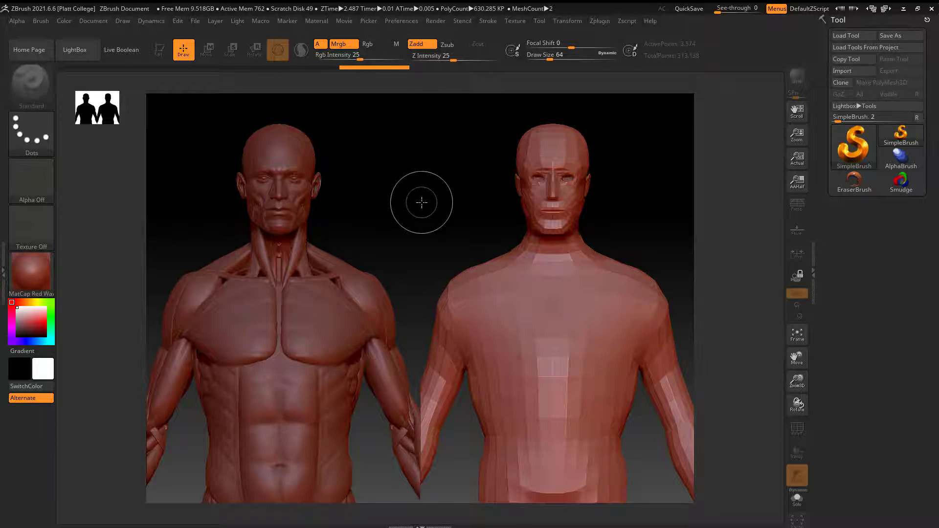
{"action": "key", "text": "ctrl+n"}
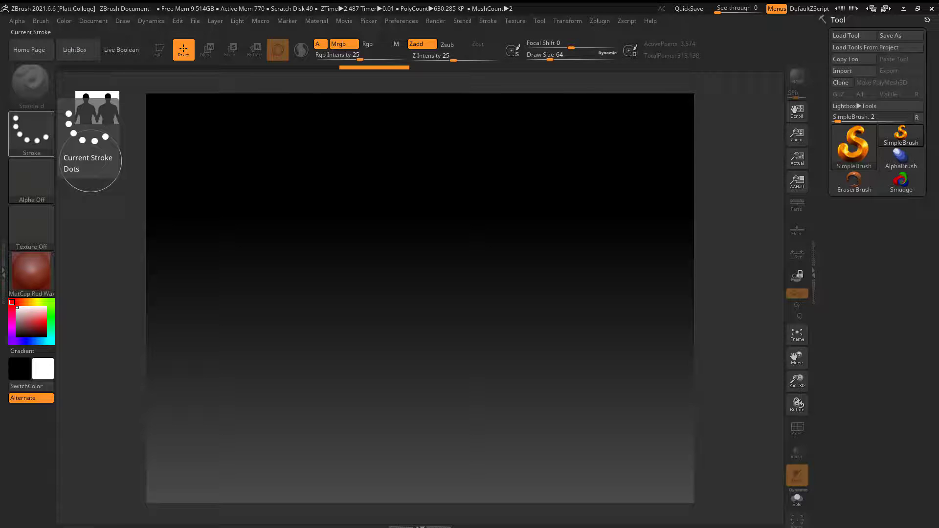
- Switch to Maya with the Base_010 scene, maximize its window and bring the whole character into view
{"action": "key", "text": "alt+Tab"}
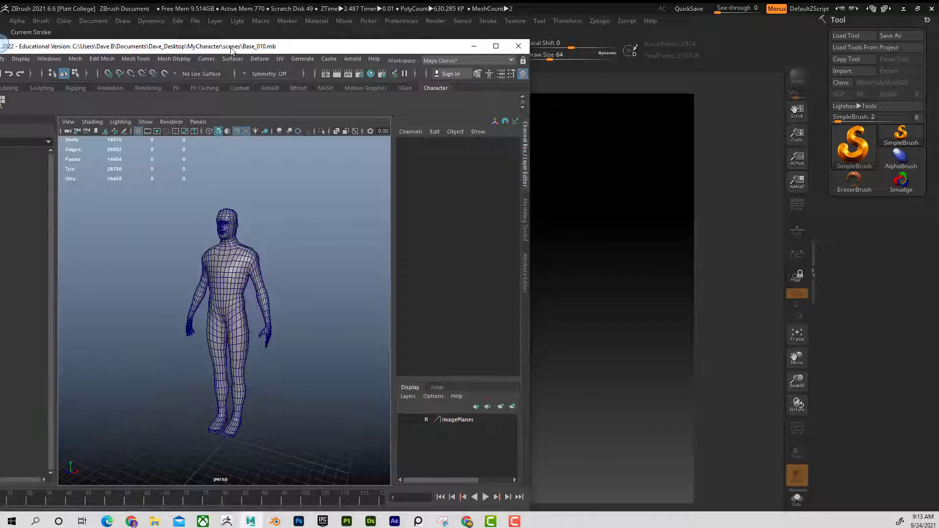
{"action": "left_click", "coordinate": [653, 38]}
{"action": "scroll", "coordinate": [432, 224], "scroll_direction": "up", "scroll_amount": 5}
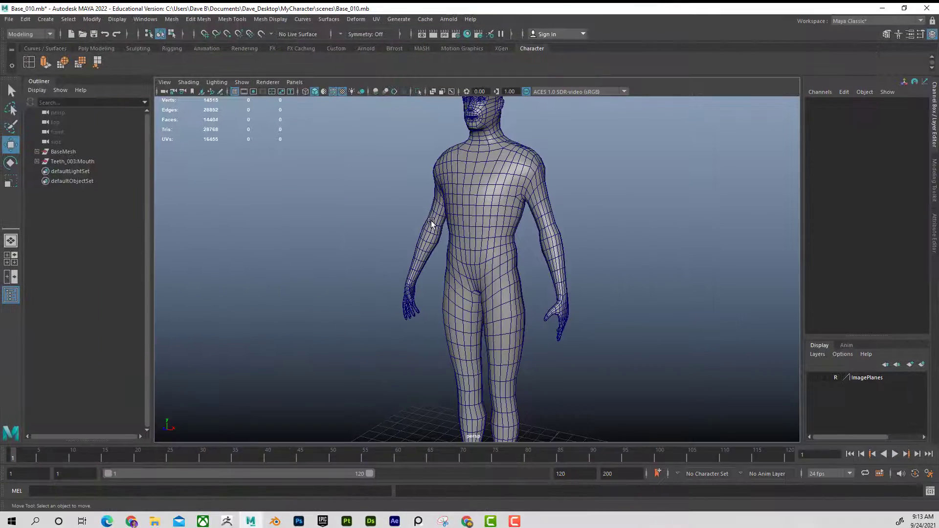
{"action": "scroll", "coordinate": [516, 262], "scroll_direction": "down", "scroll_amount": 5}
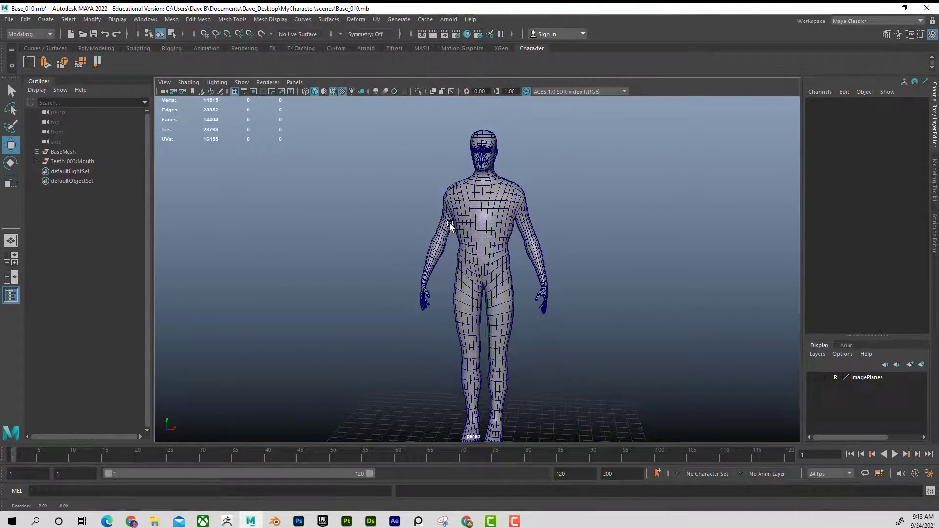
- Export only the body mesh in OBJexport format as OBJ_MyBaseMesh into the ZBrushAnatomy folder on the Desktop
{"action": "left_click", "coordinate": [470, 199]}
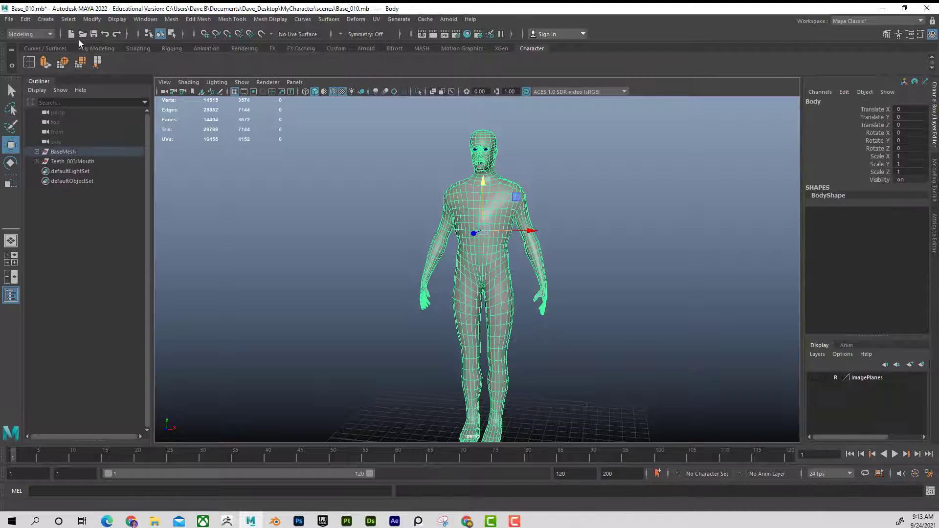
{"action": "left_click", "coordinate": [9, 19]}
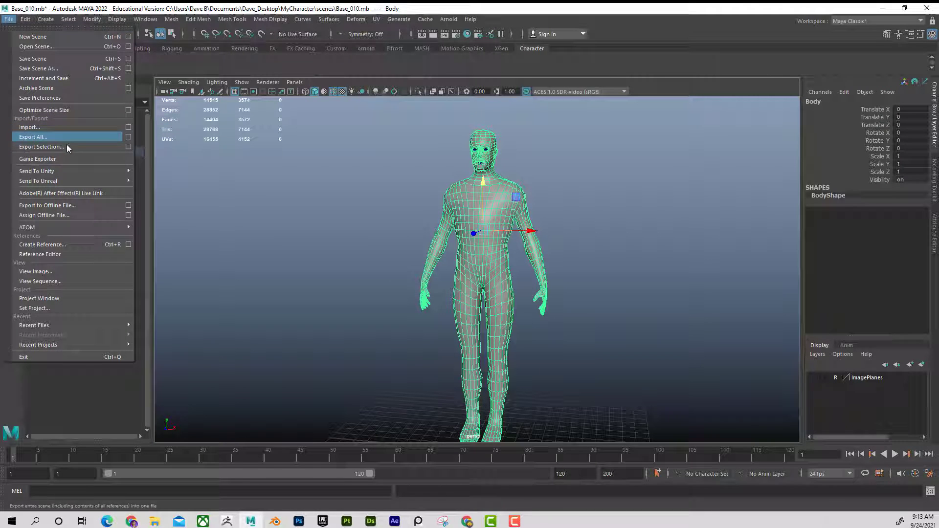
{"action": "left_click", "coordinate": [67, 148]}
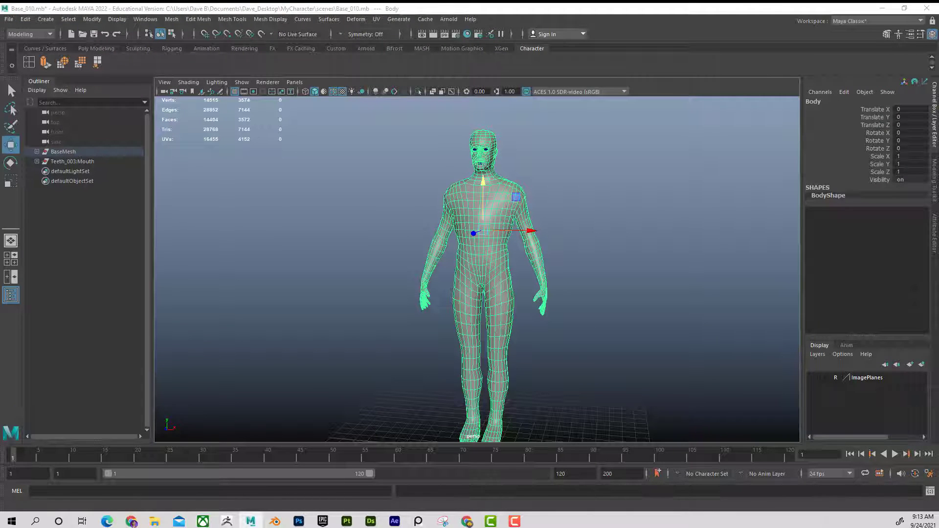
{"action": "left_click", "coordinate": [71, 181]}
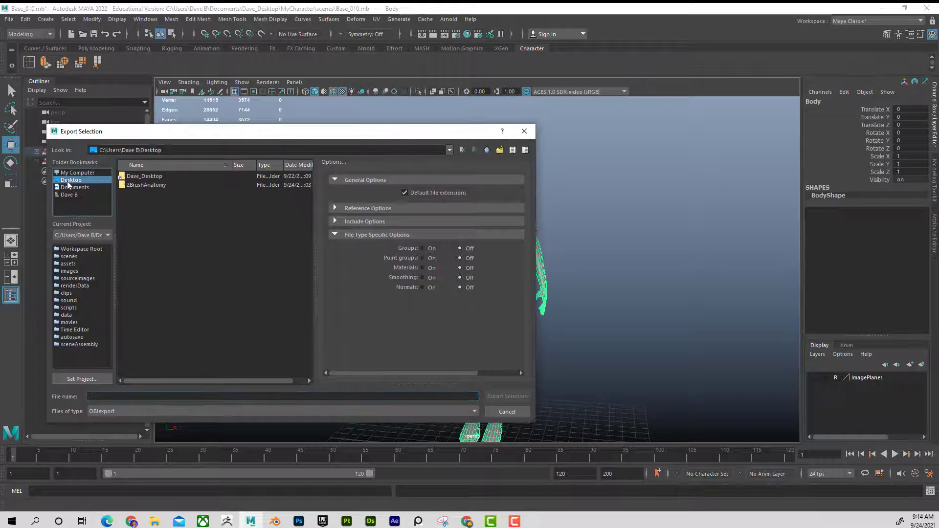
{"action": "double_click", "coordinate": [149, 185]}
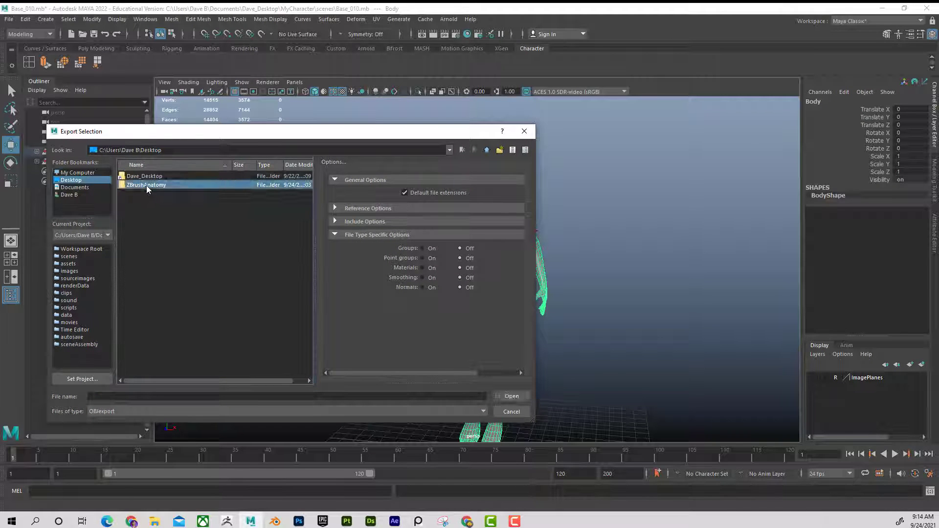
{"action": "left_click", "coordinate": [109, 397]}
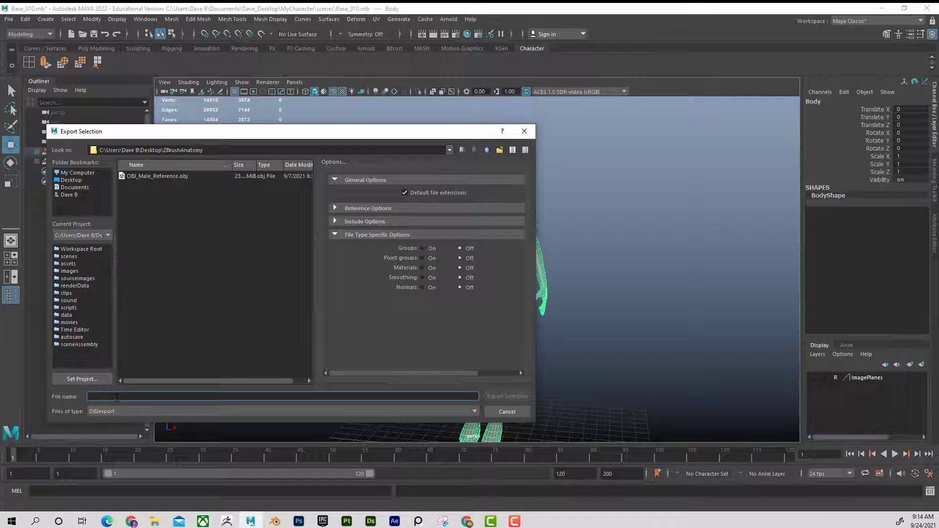
{"action": "type", "text": "OBJ_MyBaseMesh"}
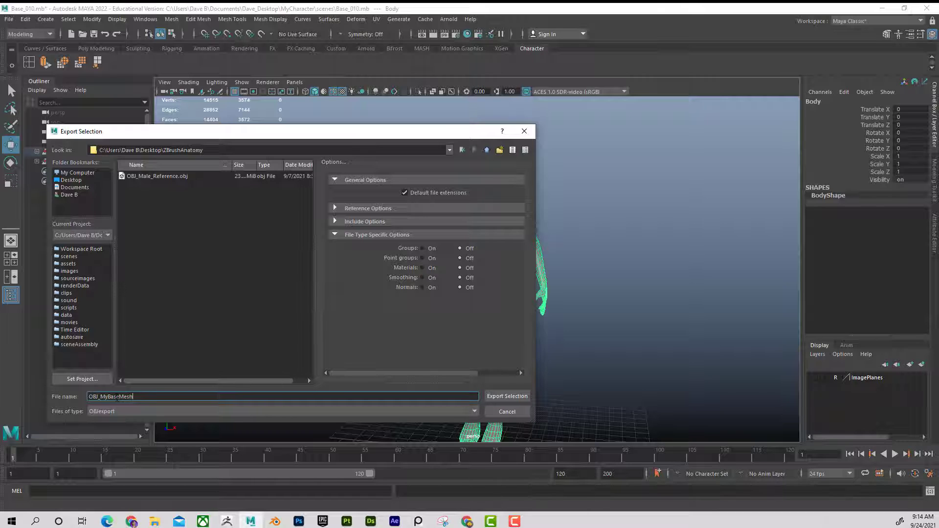
{"action": "left_click", "coordinate": [507, 397]}
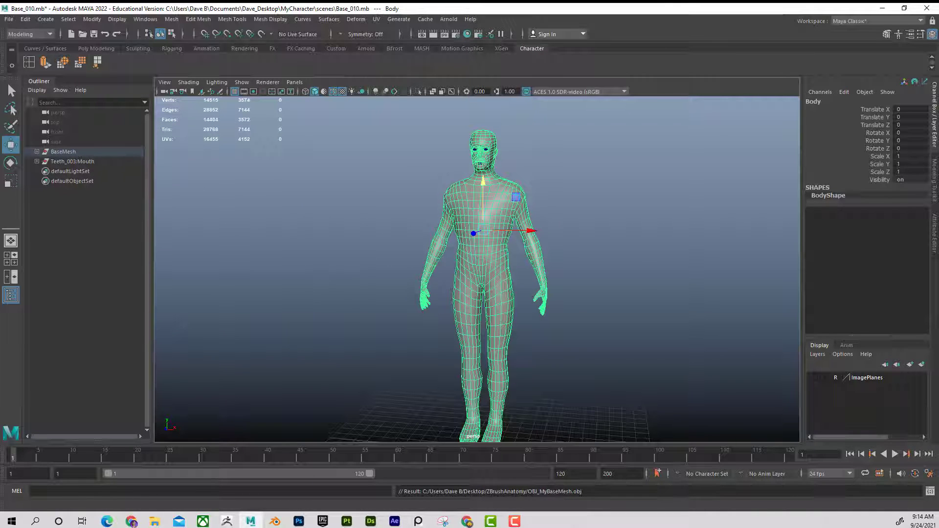
- Switch to the browser's ArtStation anatomy results and open the free Anatomy male ecorche product page
{"action": "key", "text": "alt+Tab"}
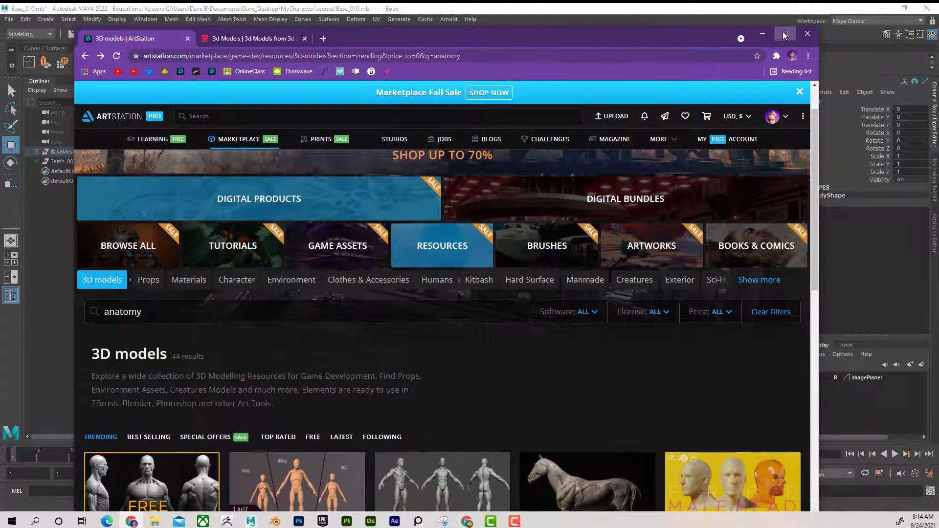
{"action": "left_click", "coordinate": [786, 34]}
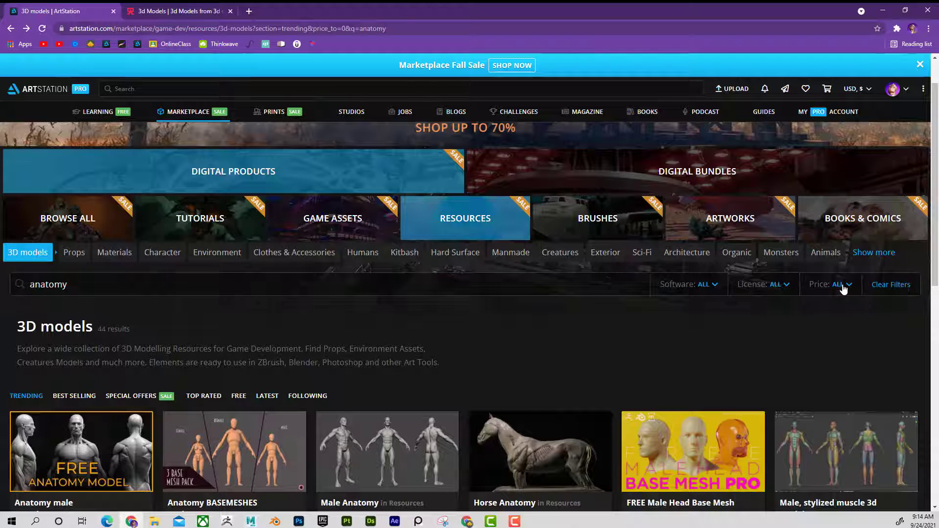
{"action": "scroll", "coordinate": [668, 321], "scroll_direction": "down", "scroll_amount": 3}
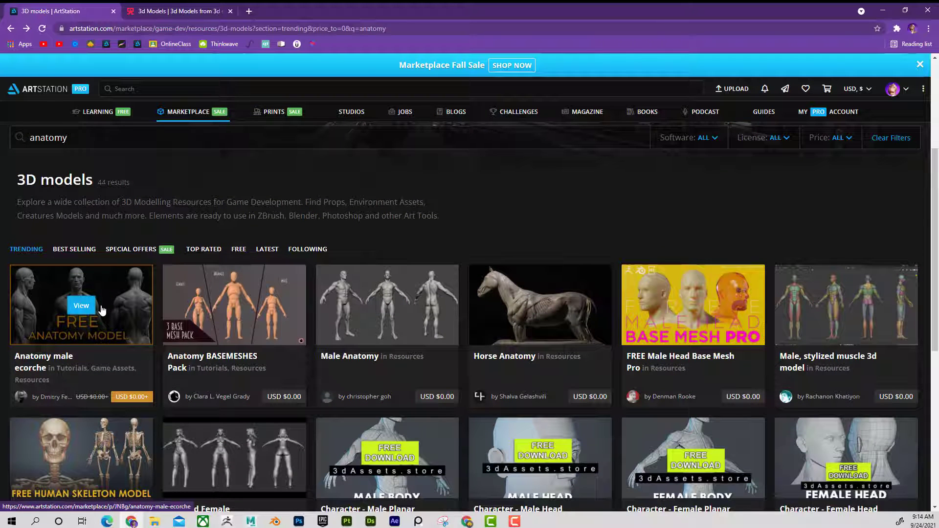
{"action": "left_click", "coordinate": [93, 310]}
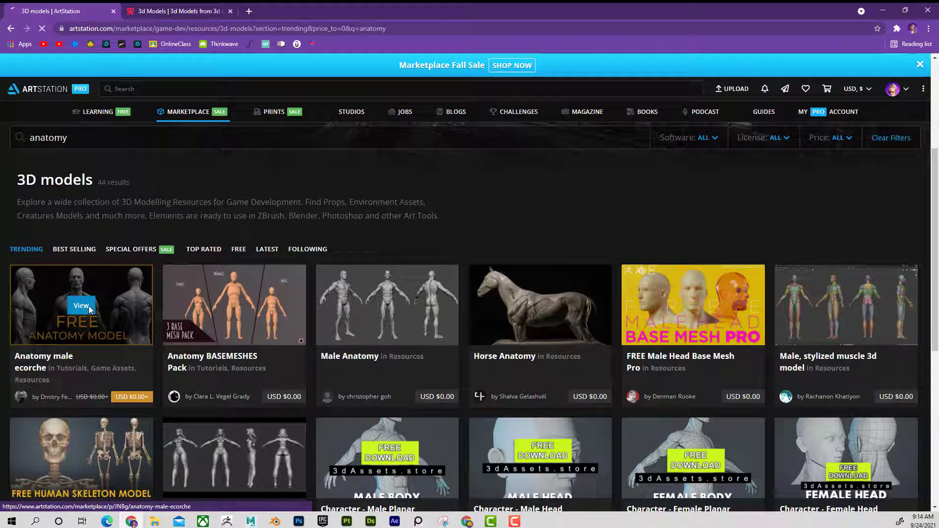
{"action": "scroll", "coordinate": [347, 292], "scroll_direction": "down", "scroll_amount": 1}
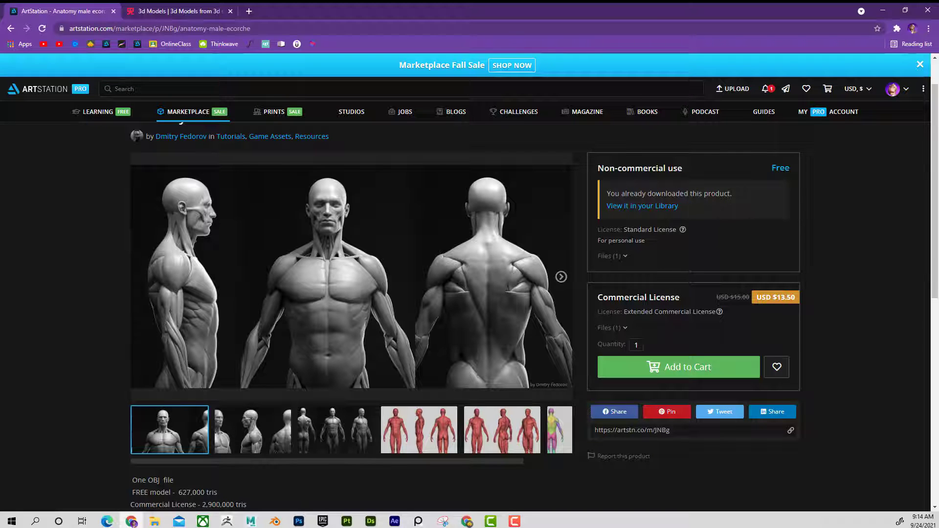
- Examine the preview images and description of the male ecorche model, returning to the first image
{"action": "left_click", "coordinate": [313, 424]}
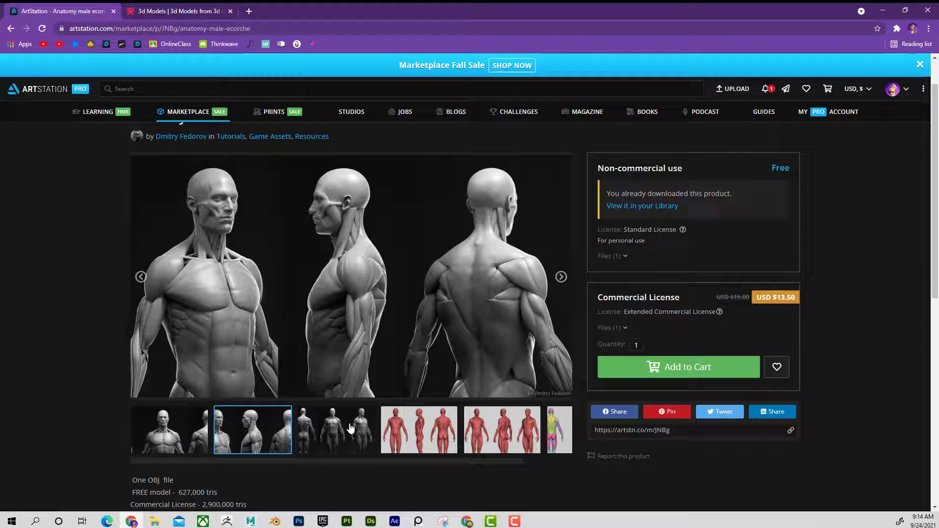
{"action": "left_click", "coordinate": [368, 434]}
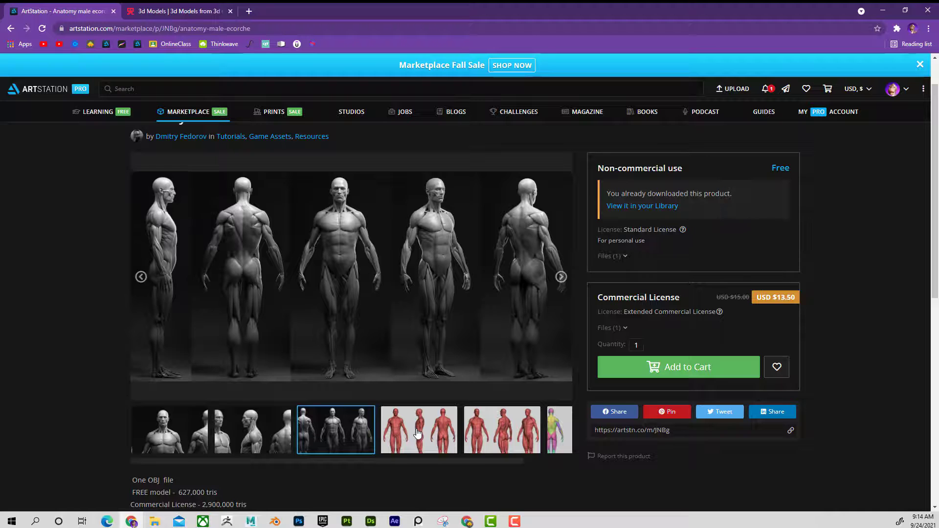
{"action": "left_click", "coordinate": [418, 434]}
{"action": "left_click", "coordinate": [508, 444]}
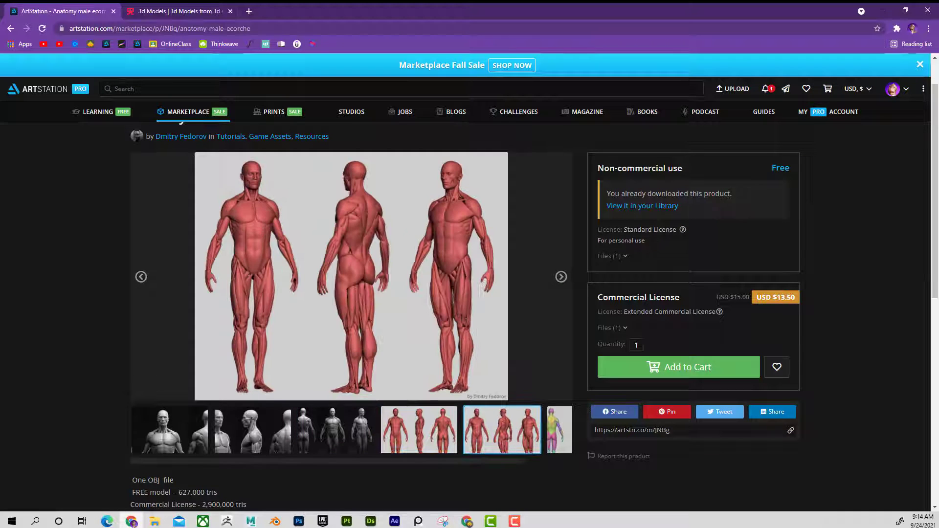
{"action": "left_click", "coordinate": [186, 431]}
{"action": "scroll", "coordinate": [104, 335], "scroll_direction": "down", "scroll_amount": 3}
{"action": "scroll", "coordinate": [104, 335], "scroll_direction": "up", "scroll_amount": 3}
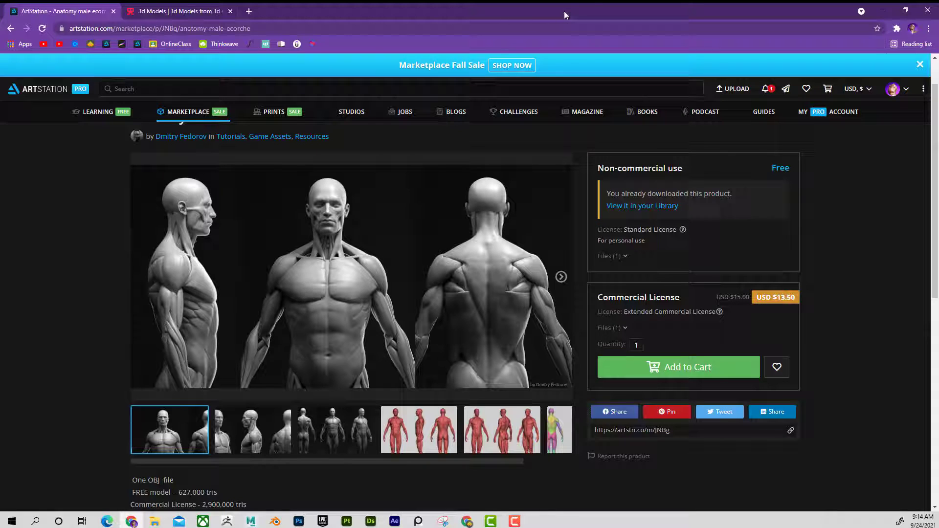
- Move the browser and Maya windows out of the way and view the ZBrushAnatomy desktop folder's contents
{"action": "left_click_drag", "start_coordinate": [788, 20], "coordinate": [146, 15]}
{"action": "left_click", "coordinate": [25, 25]}
{"action": "double_click", "coordinate": [227, 13]}
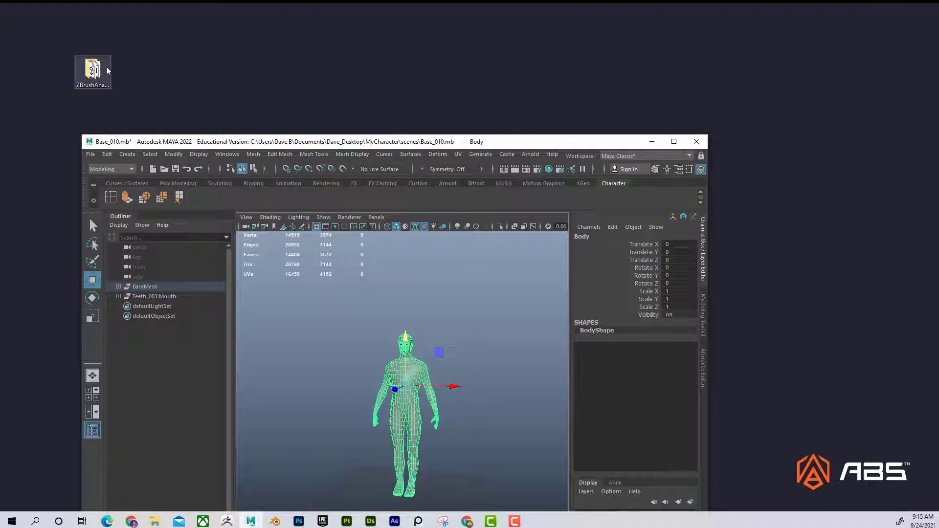
{"action": "double_click", "coordinate": [92, 69]}
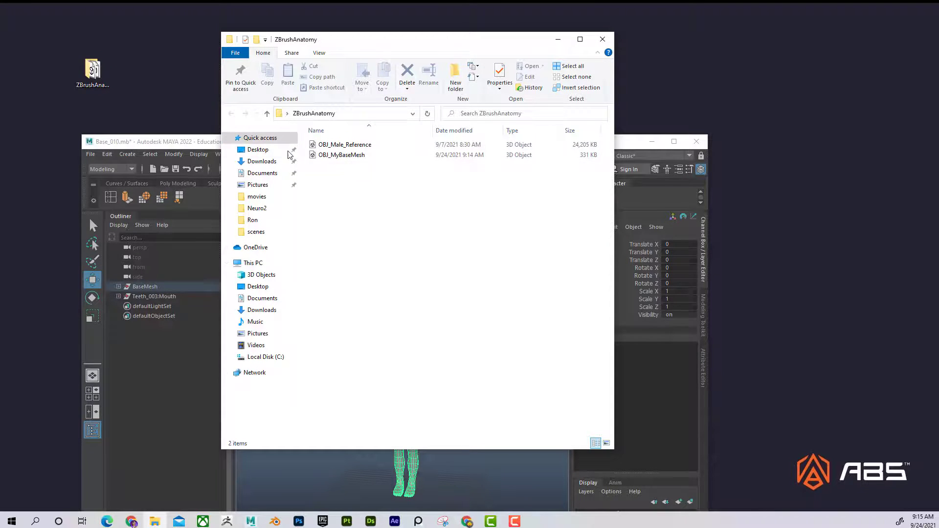
{"action": "left_click", "coordinate": [652, 141]}
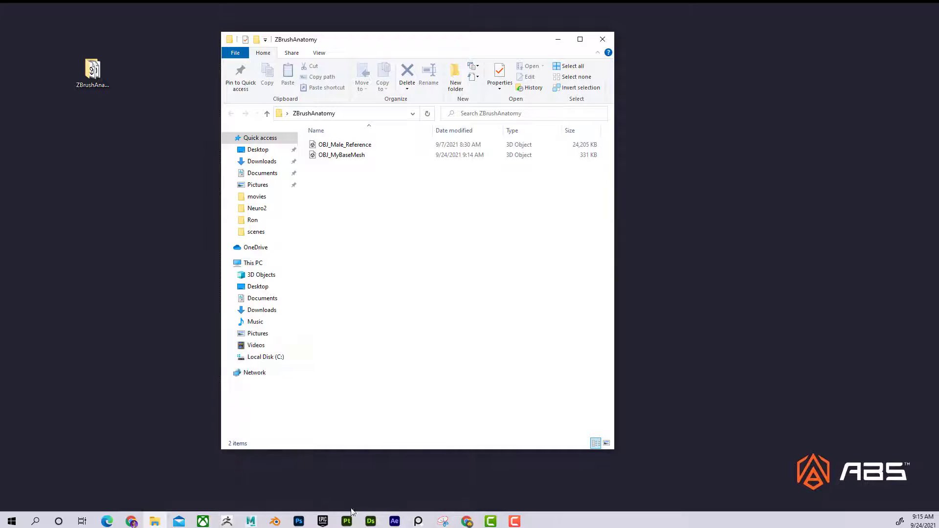
- Switch to ZBrush and import OBJ_MyBaseMesh from the ZBrushAnatomy folder on the Desktop as a tool
{"action": "mouse_move", "coordinate": [225, 521]}
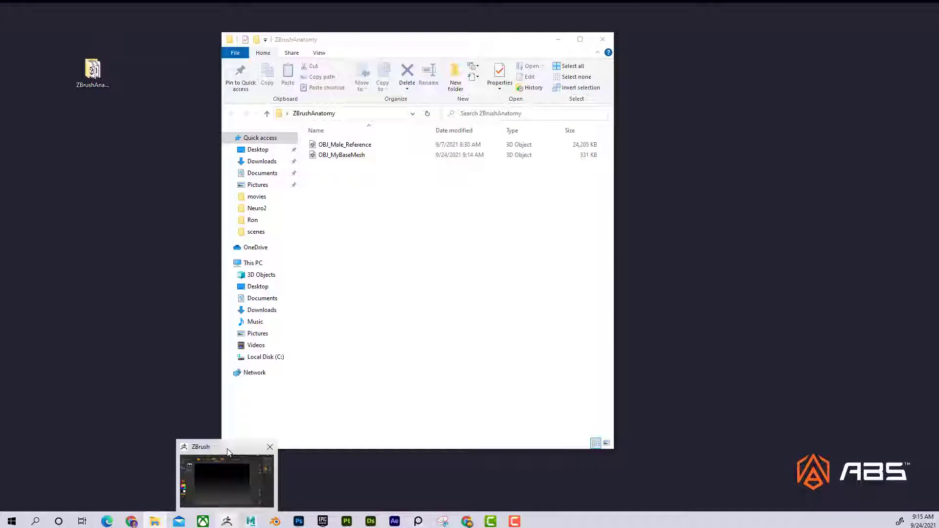
{"action": "left_click", "coordinate": [227, 453]}
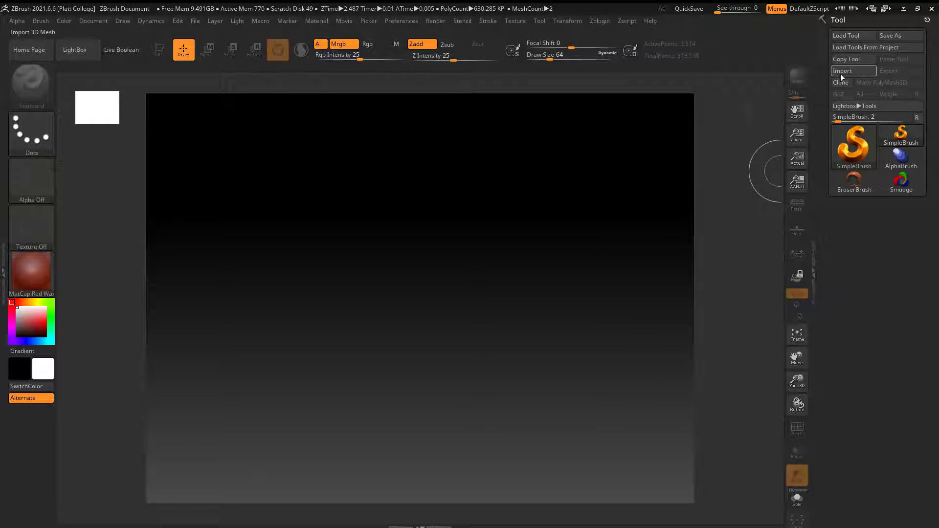
{"action": "left_click", "coordinate": [854, 73]}
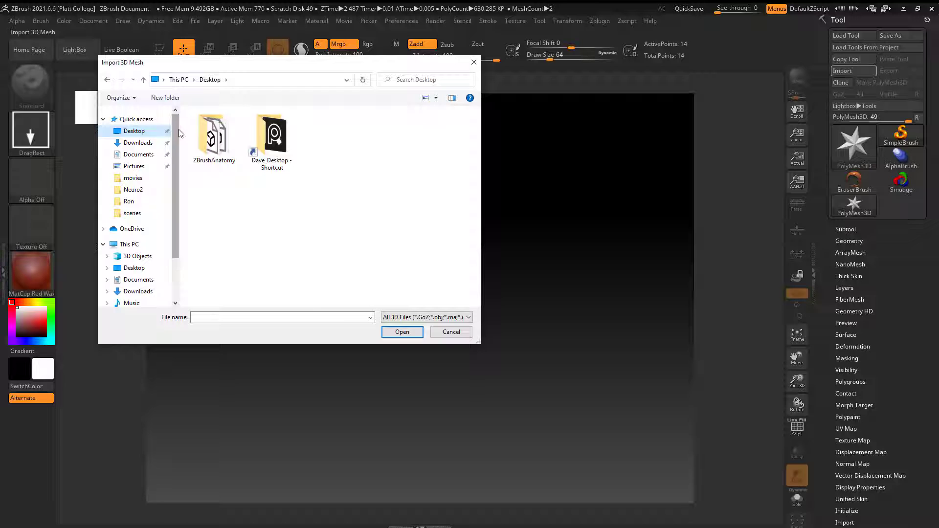
{"action": "double_click", "coordinate": [211, 128]}
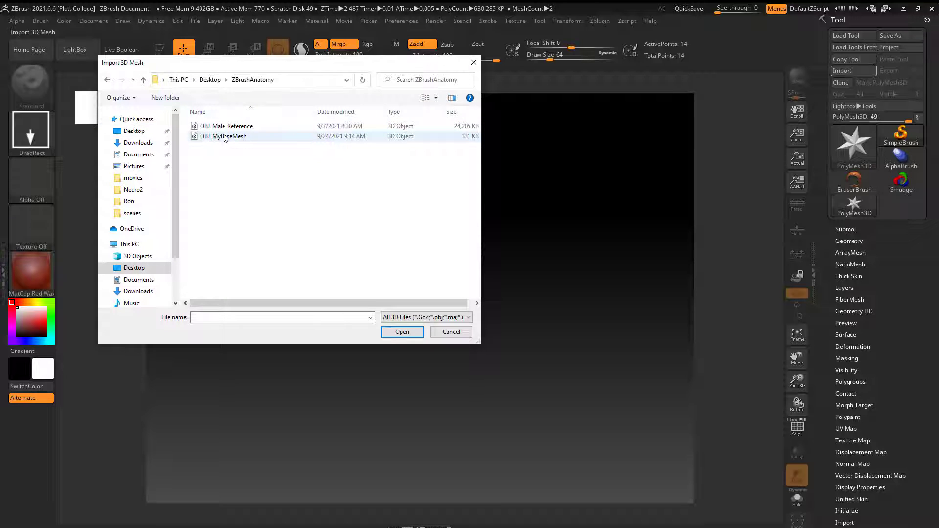
{"action": "left_click", "coordinate": [225, 138]}
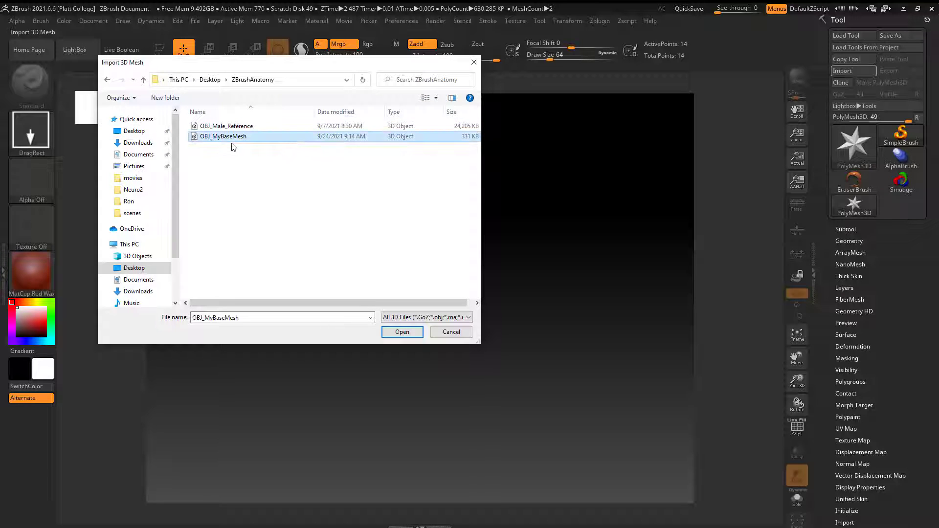
{"action": "left_click", "coordinate": [402, 332]}
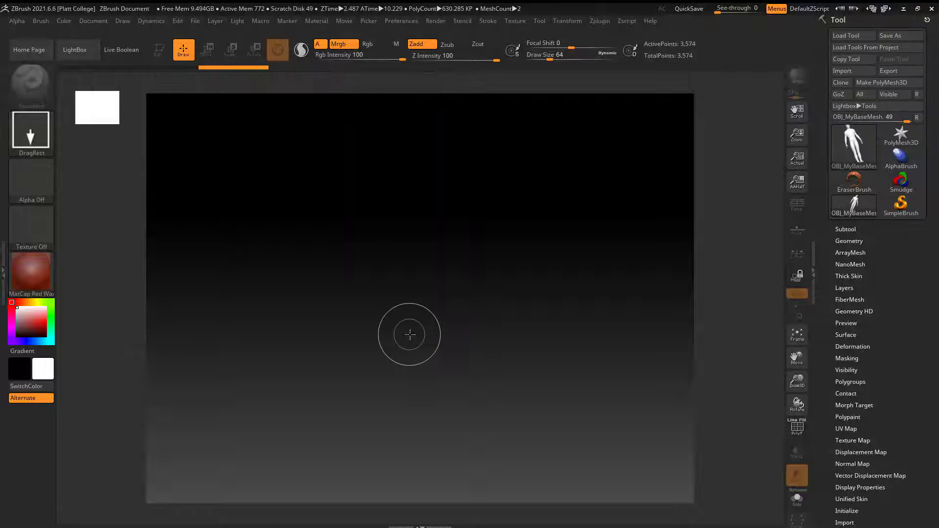
- Draw the imported base mesh onto the canvas in Edit mode and set Split Screen to 0
{"action": "mouse_move", "coordinate": [424, 262]}
{"action": "left_mouse_down"}
{"action": "mouse_move", "coordinate": [432, 292]}
{"action": "mouse_move", "coordinate": [415, 425]}
{"action": "left_mouse_up"}
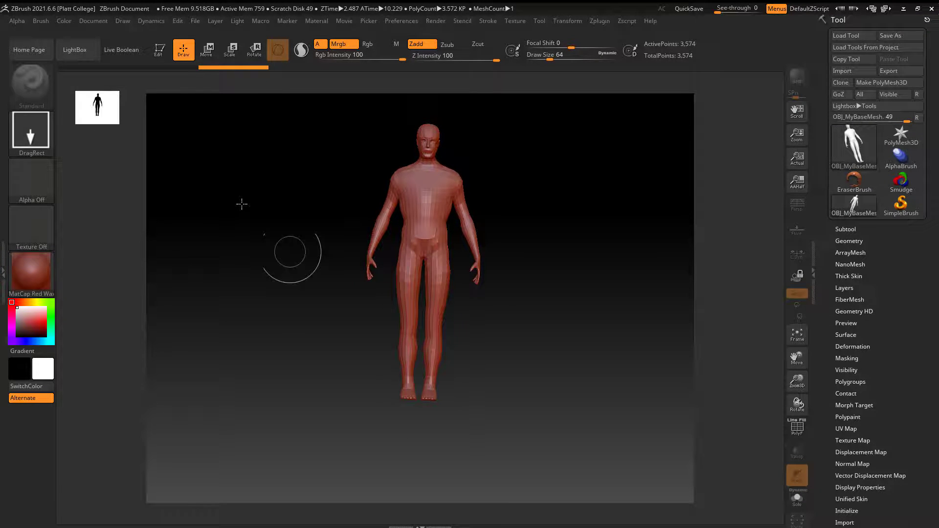
{"action": "left_click", "coordinate": [162, 51]}
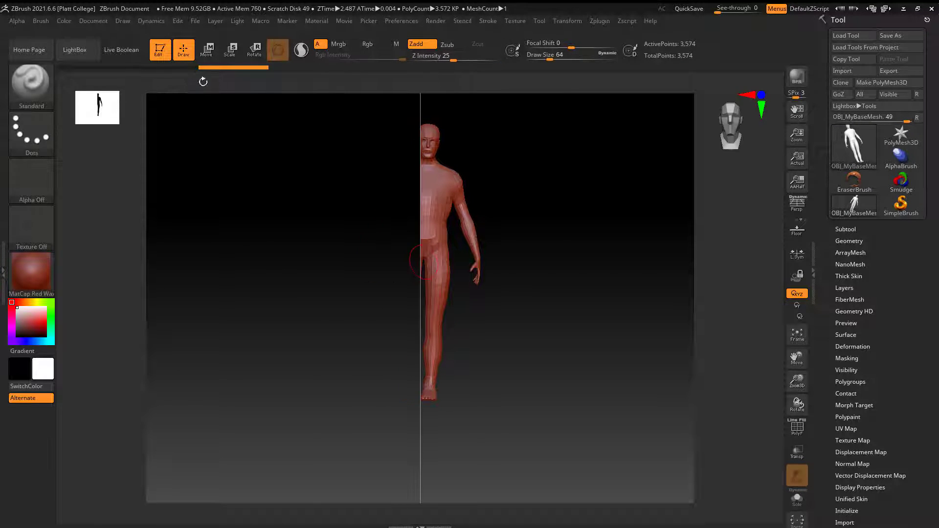
{"action": "left_click", "coordinate": [602, 21]}
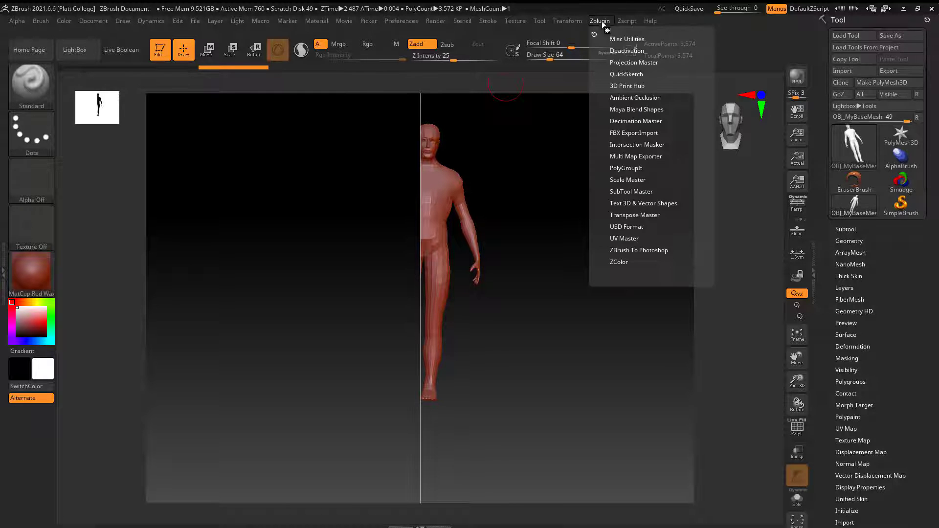
{"action": "left_click", "coordinate": [565, 20]}
{"action": "left_click", "coordinate": [604, 268]}
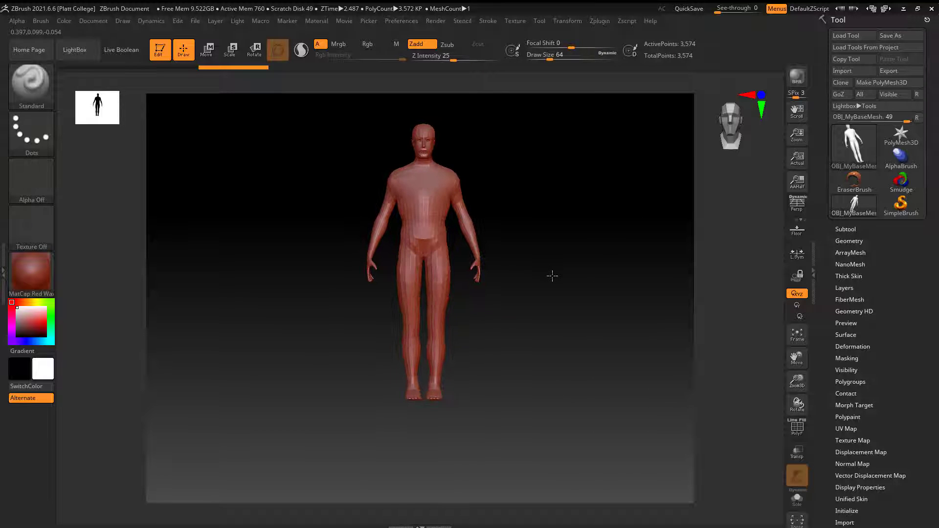
{"action": "scroll", "coordinate": [538, 275], "scroll_direction": "up", "scroll_amount": 4}
{"action": "left_click_drag", "start_coordinate": [578, 269], "coordinate": [527, 217]}
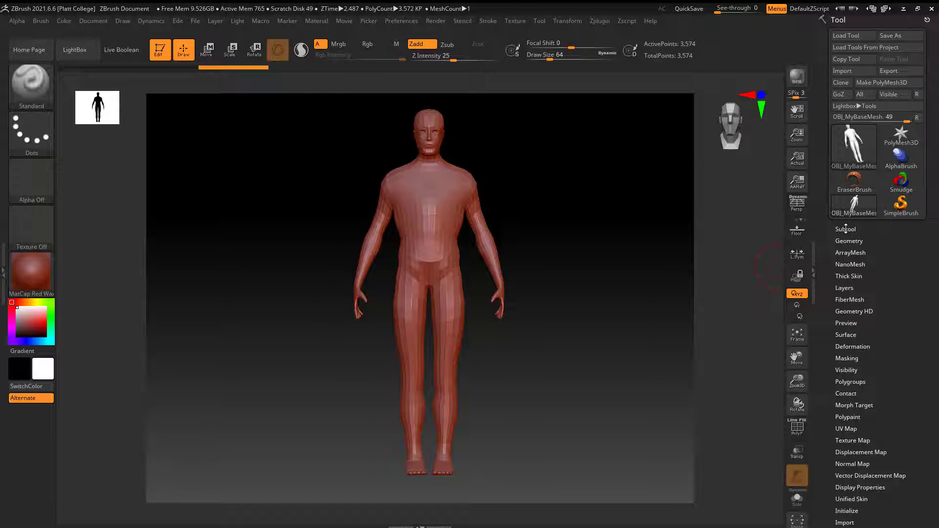
- Append a Cube3D as a placeholder subtool beneath OBJ_MyBaseMesh
{"action": "left_click", "coordinate": [846, 229]}
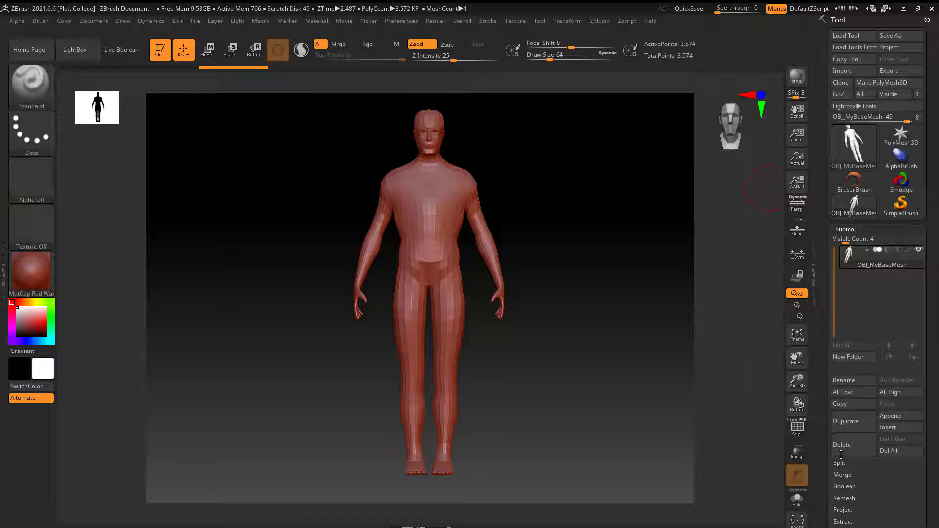
{"action": "left_click", "coordinate": [895, 417]}
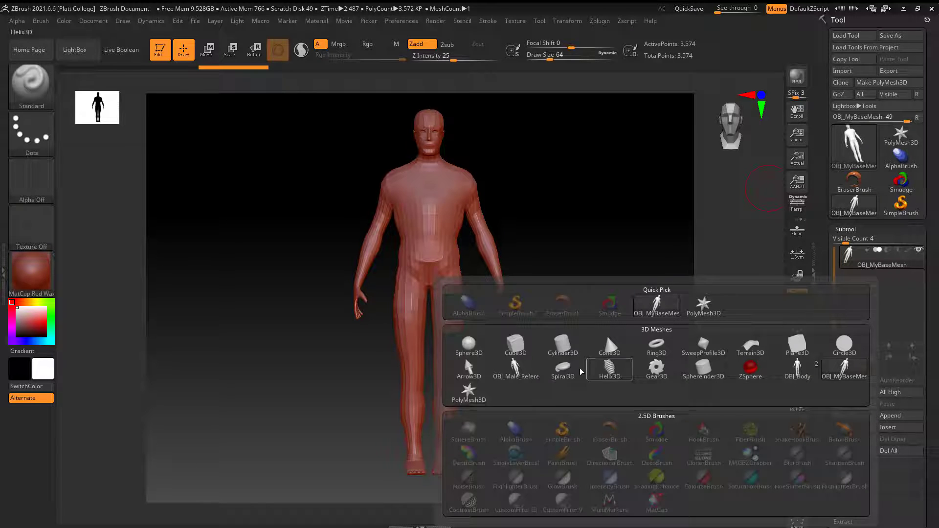
{"action": "left_click", "coordinate": [520, 351]}
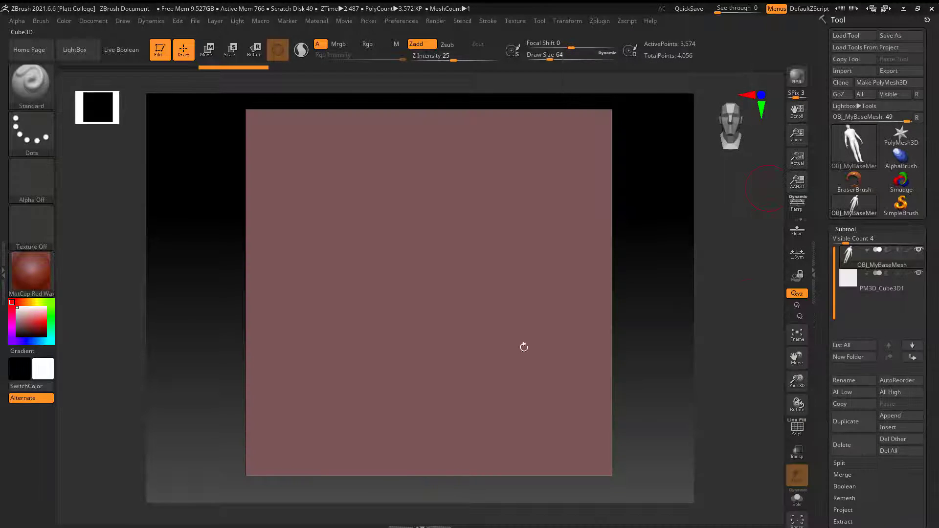
- Replace the cube subtool by importing OBJ_Male_Reference from the ZBrushAnatomy folder into it
{"action": "left_click", "coordinate": [884, 289]}
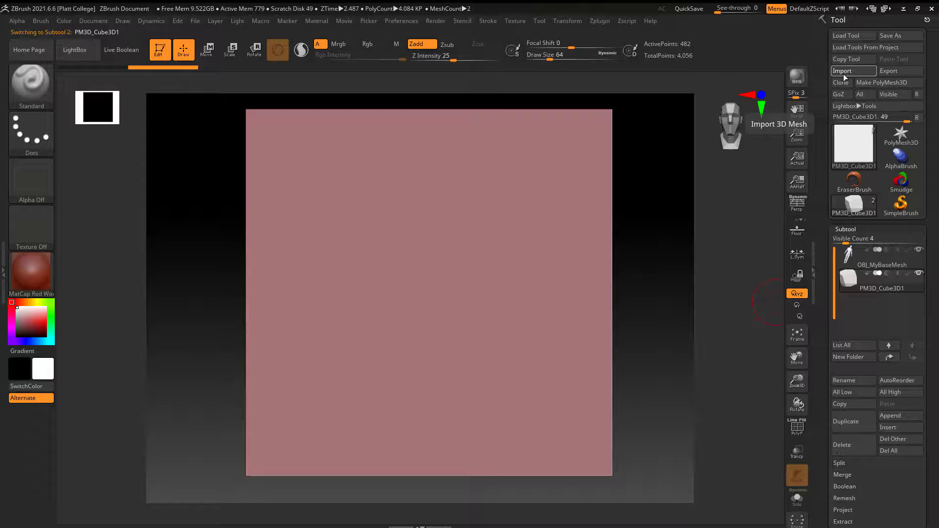
{"action": "left_click", "coordinate": [842, 71]}
{"action": "left_click", "coordinate": [218, 128]}
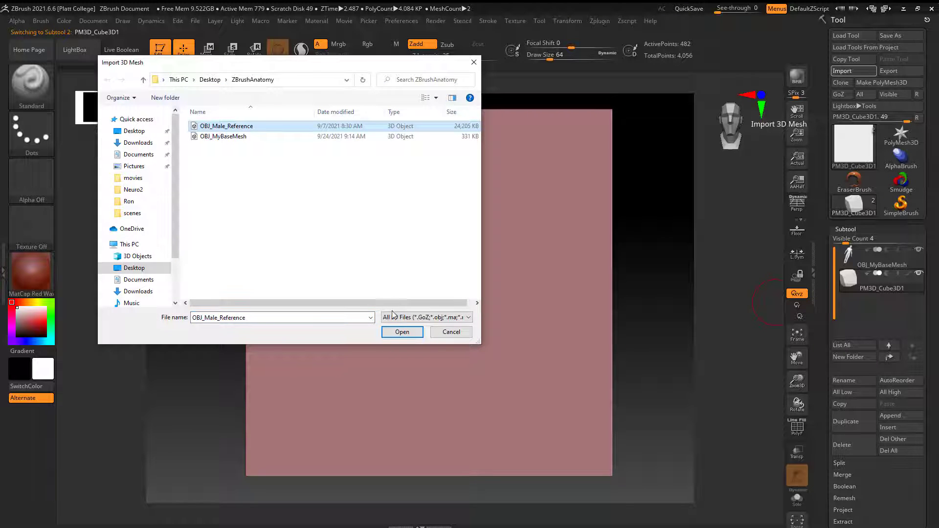
{"action": "left_click", "coordinate": [408, 336]}
- Move the male reference upward and scale it up uniformly to match the base mesh's height, then return to Draw mode
{"action": "mouse_move", "coordinate": [863, 285]}
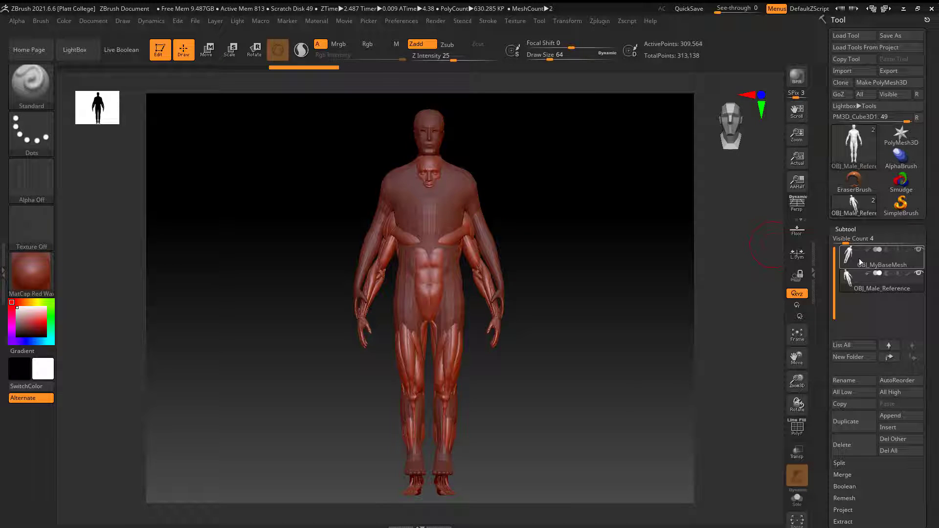
{"action": "mouse_move", "coordinate": [863, 259]}
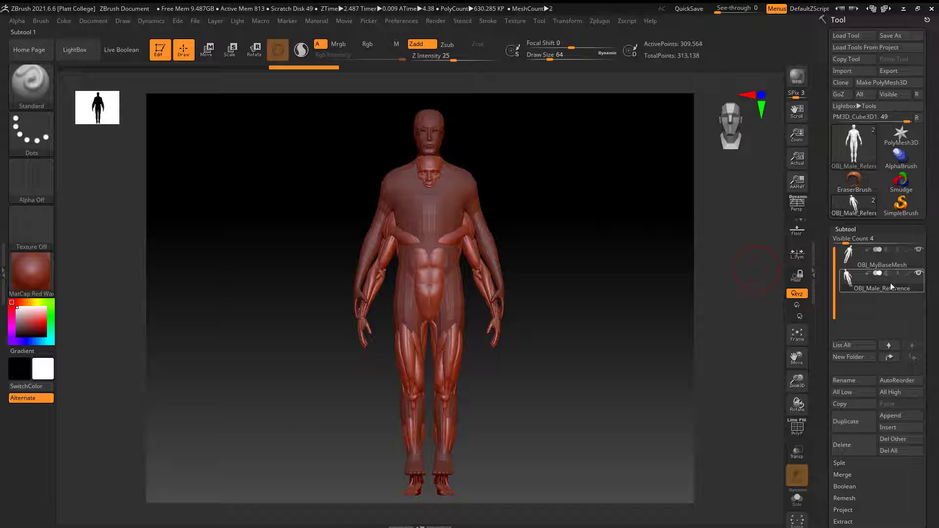
{"action": "mouse_move", "coordinate": [891, 286]}
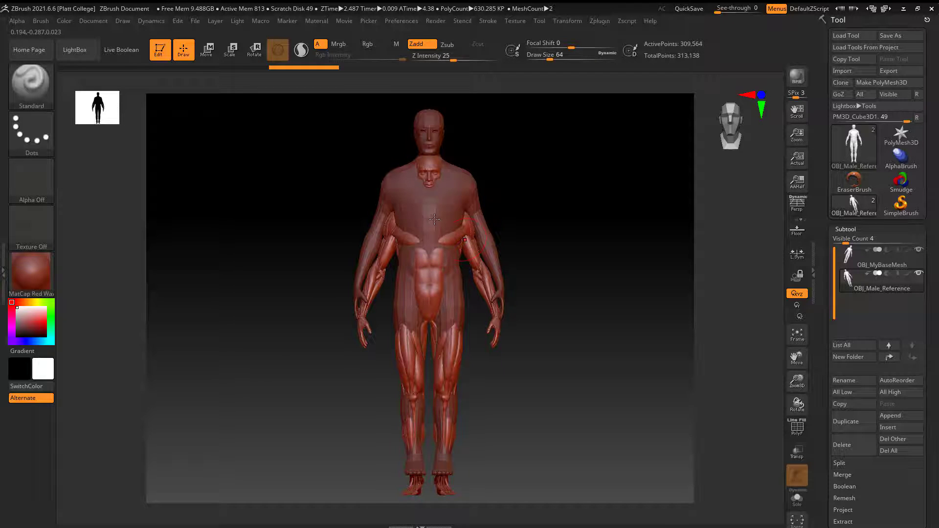
{"action": "left_click", "coordinate": [213, 55]}
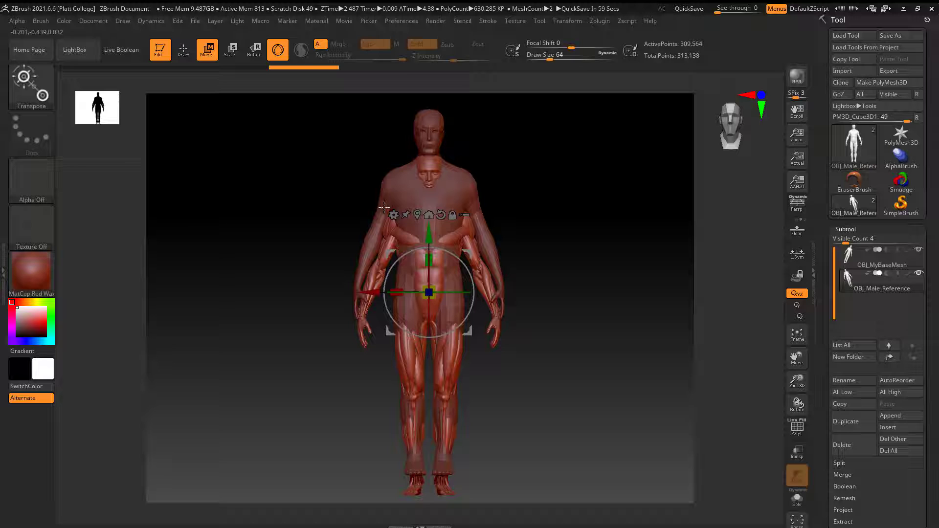
{"action": "left_click_drag", "start_coordinate": [429, 231], "coordinate": [429, 200]}
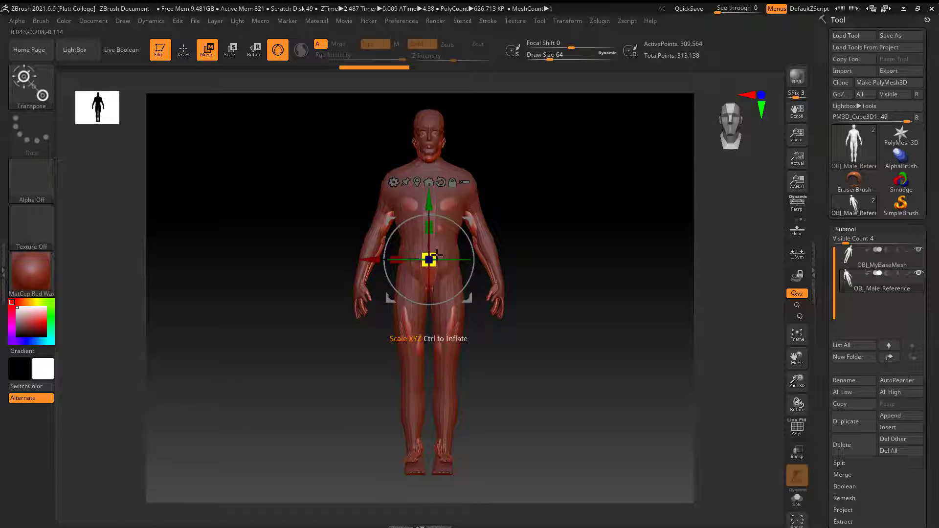
{"action": "left_click_drag", "start_coordinate": [430, 259], "coordinate": [440, 251]}
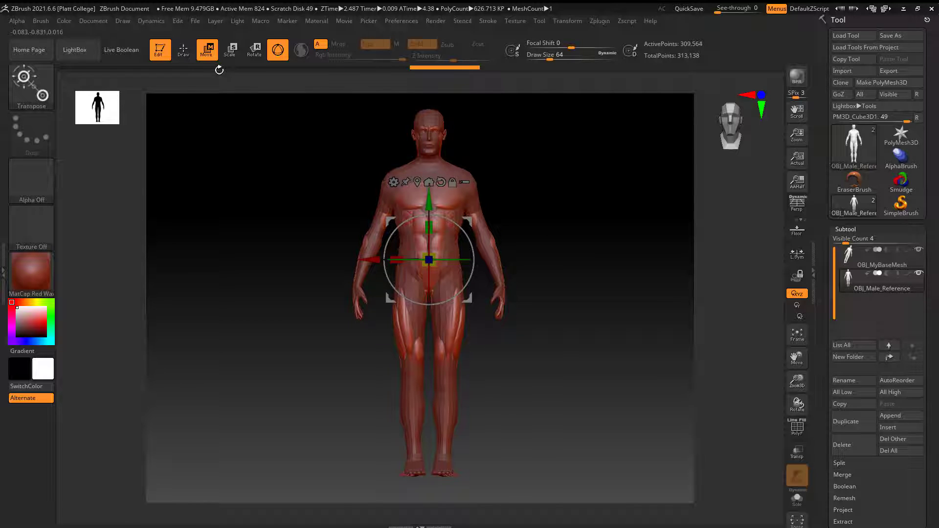
{"action": "left_click", "coordinate": [192, 52]}
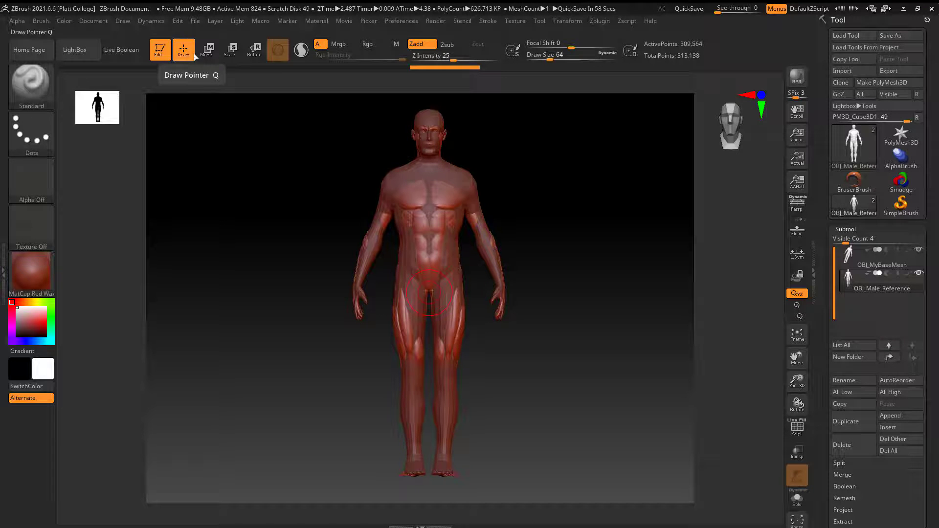
{"action": "mouse_move", "coordinate": [548, 201]}
{"action": "left_mouse_down"}
{"action": "mouse_move", "coordinate": [565, 206]}
{"action": "mouse_move", "coordinate": [518, 202]}
{"action": "mouse_move", "coordinate": [606, 212]}
{"action": "mouse_move", "coordinate": [529, 218]}
{"action": "left_mouse_up"}
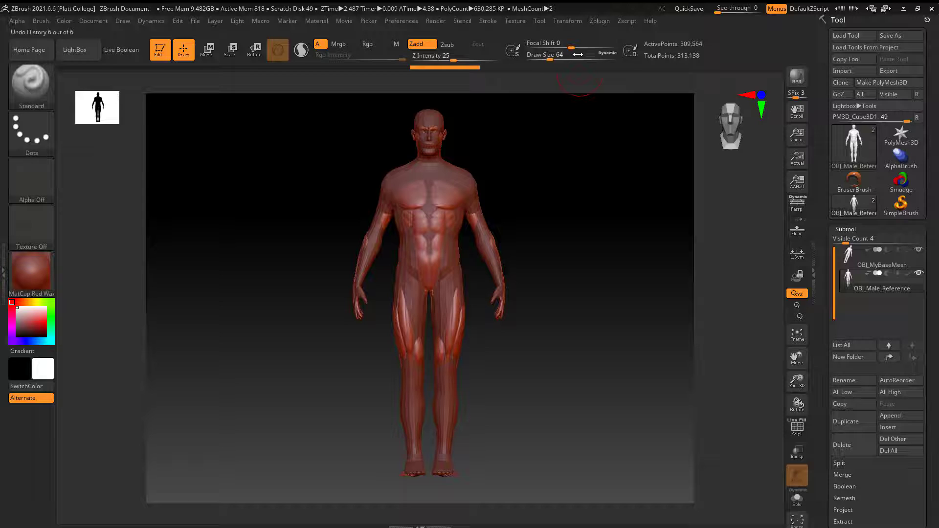
- Set Split Screen to 1 and frame both full figures side by side
{"action": "left_click", "coordinate": [568, 23]}
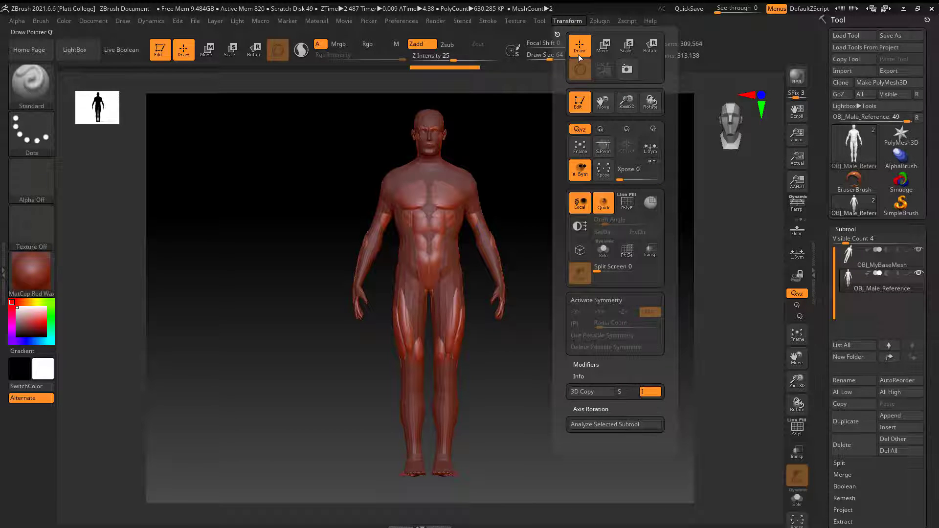
{"action": "left_click", "coordinate": [606, 268]}
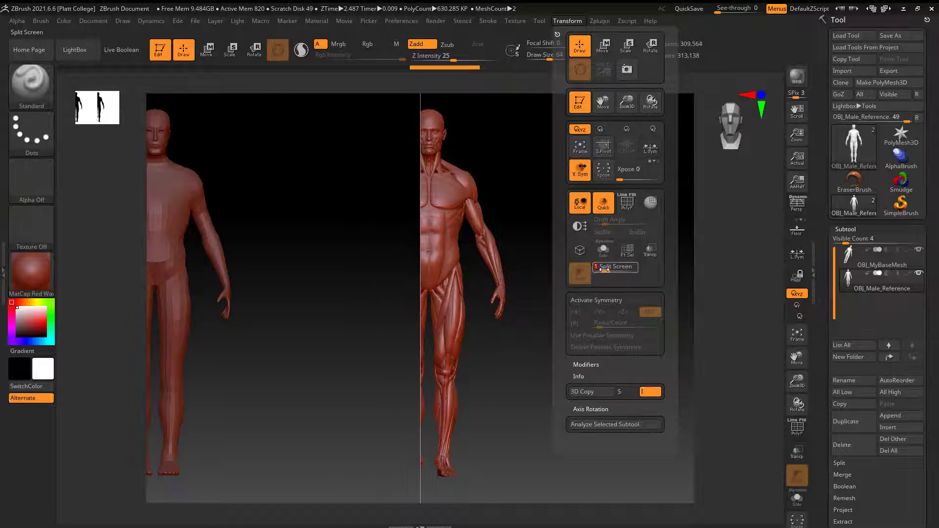
{"action": "key", "text": "shift"}
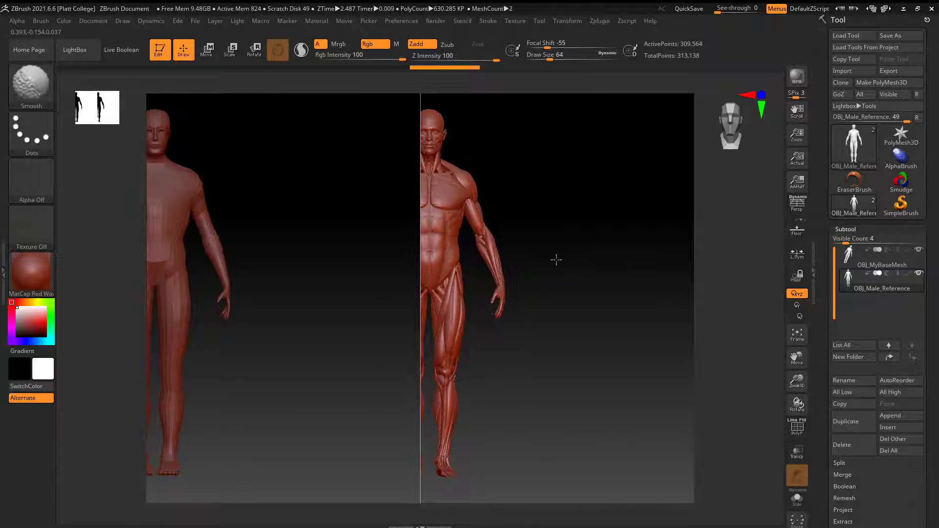
{"action": "key", "text": "f"}
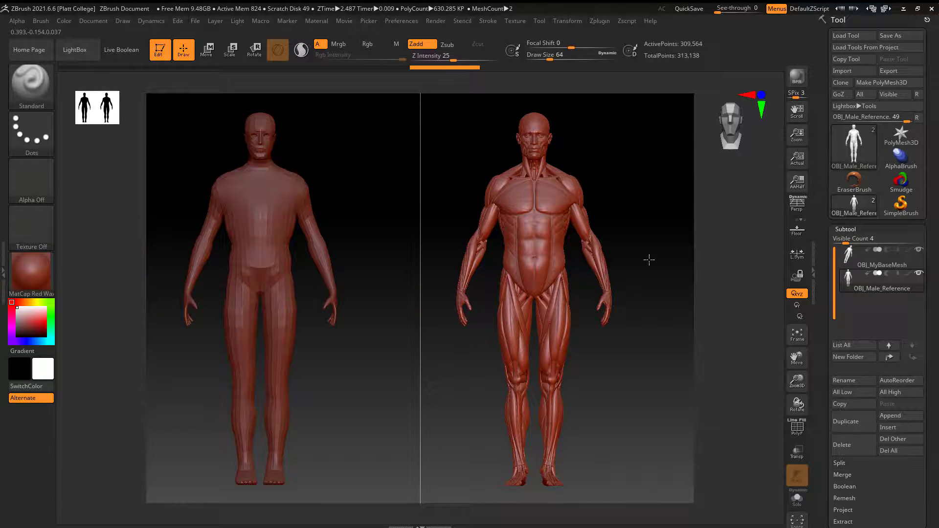
{"action": "left_click_drag", "start_coordinate": [645, 249], "coordinate": [642, 245]}
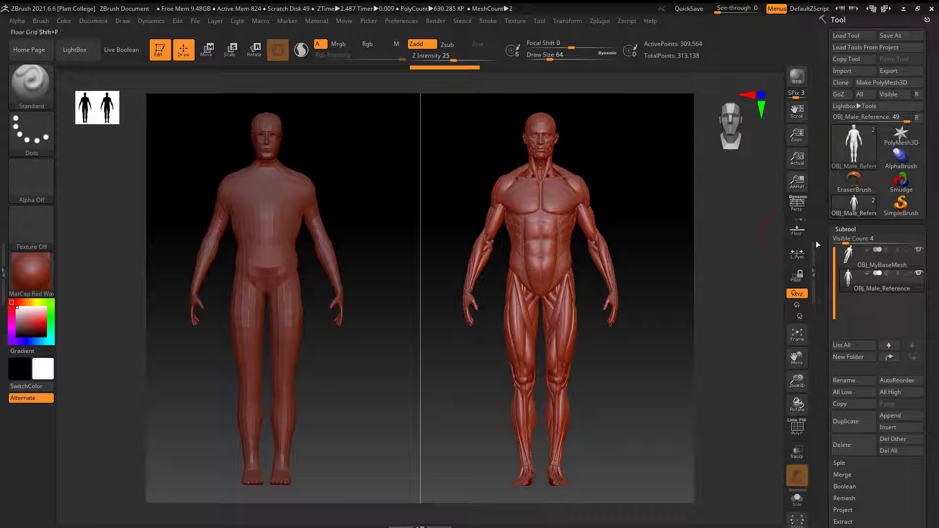
- Make OBJ_MyBaseMesh the active subtool and turn on polypaint for both subtools
{"action": "left_click", "coordinate": [913, 265]}
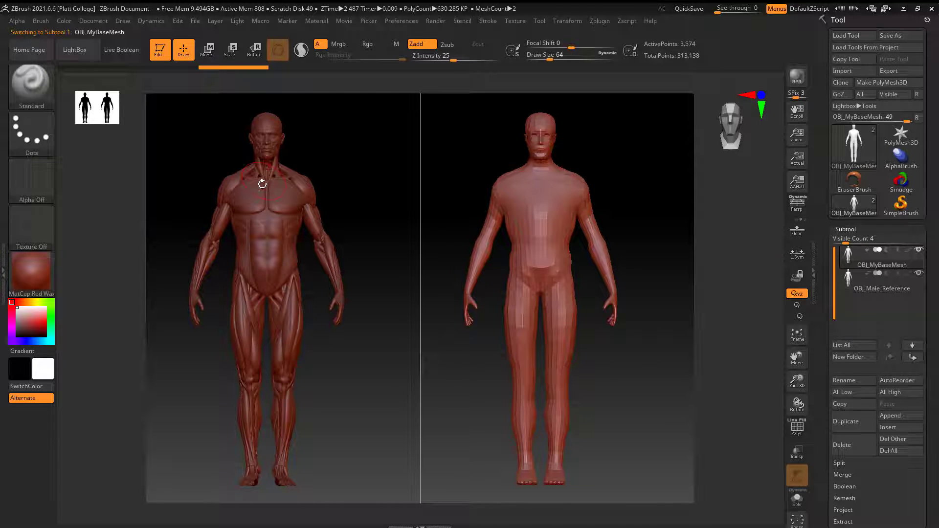
{"action": "left_click_drag", "start_coordinate": [632, 190], "coordinate": [672, 317]}
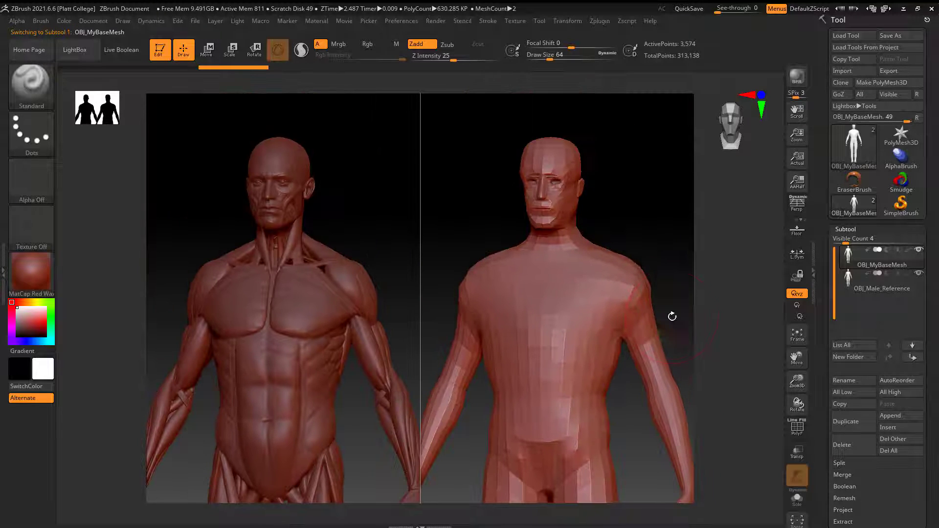
{"action": "mouse_move", "coordinate": [644, 199]}
{"action": "left_mouse_down"}
{"action": "mouse_move", "coordinate": [729, 396]}
{"action": "mouse_move", "coordinate": [677, 268]}
{"action": "mouse_move", "coordinate": [656, 247]}
{"action": "mouse_move", "coordinate": [654, 264]}
{"action": "mouse_move", "coordinate": [612, 161]}
{"action": "mouse_move", "coordinate": [652, 176]}
{"action": "mouse_move", "coordinate": [653, 189]}
{"action": "mouse_move", "coordinate": [652, 174]}
{"action": "mouse_move", "coordinate": [641, 195]}
{"action": "left_mouse_up"}
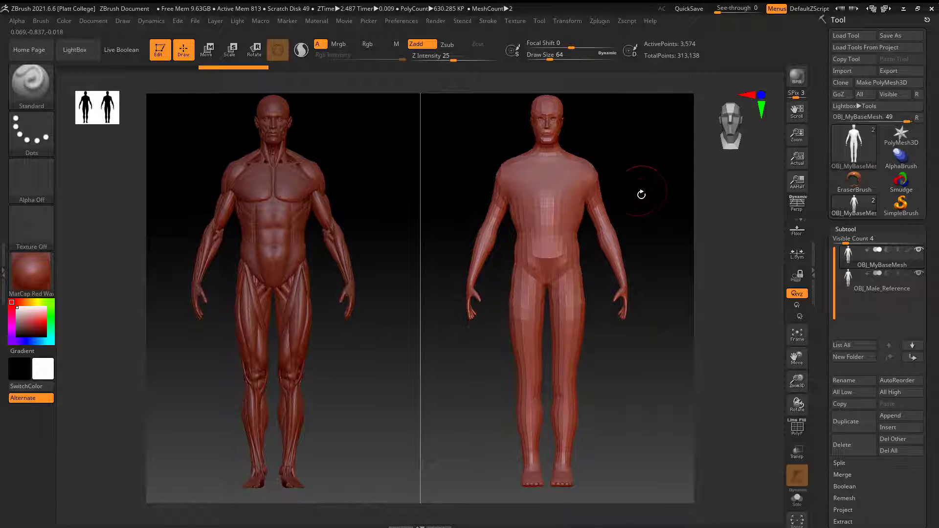
{"action": "left_click_drag", "start_coordinate": [642, 157], "coordinate": [656, 216]}
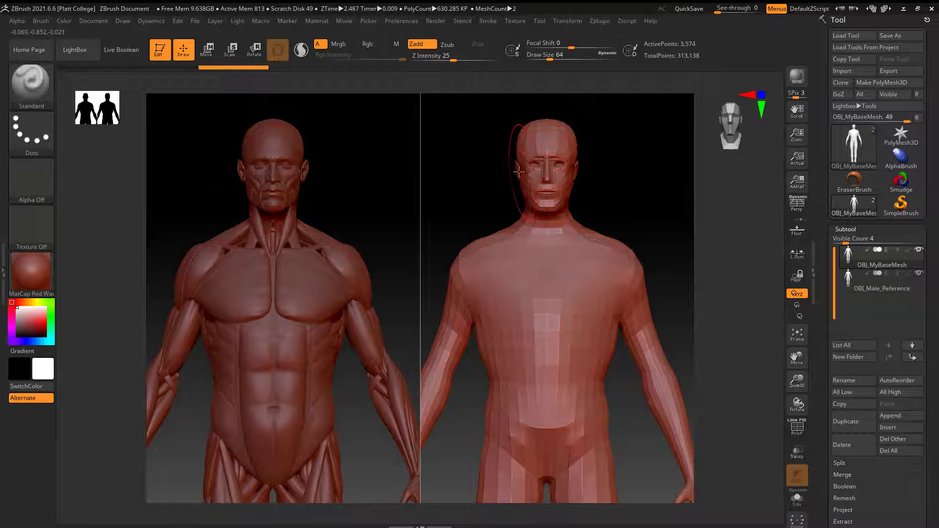
{"action": "mouse_move", "coordinate": [908, 276]}
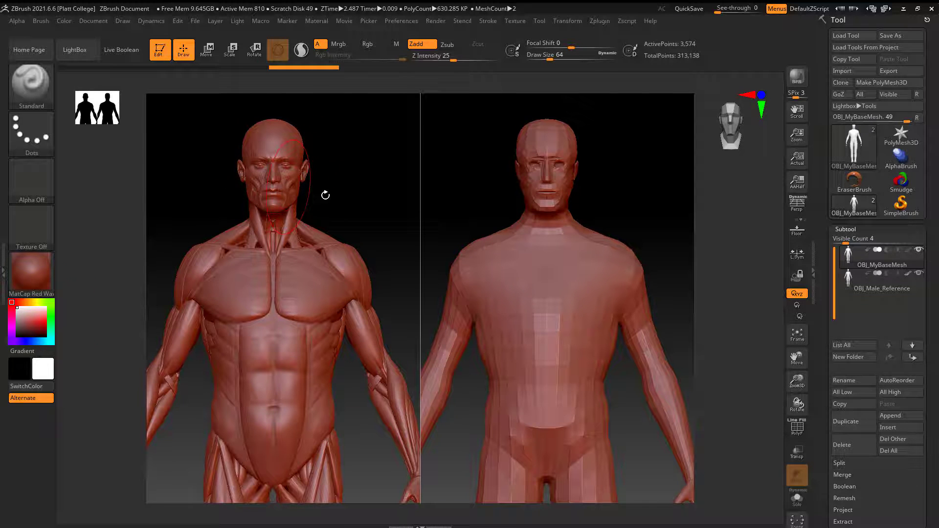
{"action": "left_click_drag", "start_coordinate": [499, 191], "coordinate": [478, 184]}
- Try the Green Metallic, MatCap Satin01 and MatCap Skin05 materials on both figures
{"action": "left_click", "coordinate": [31, 273]}
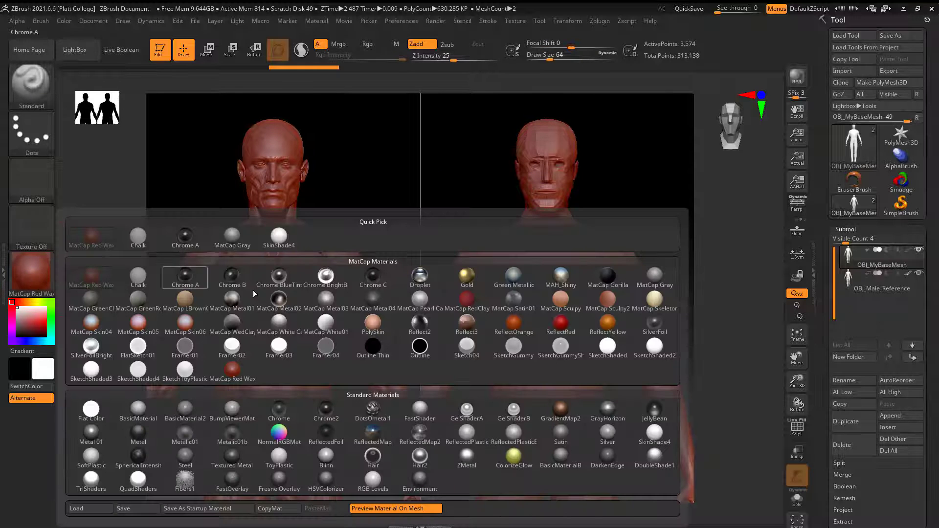
{"action": "left_click", "coordinate": [514, 276]}
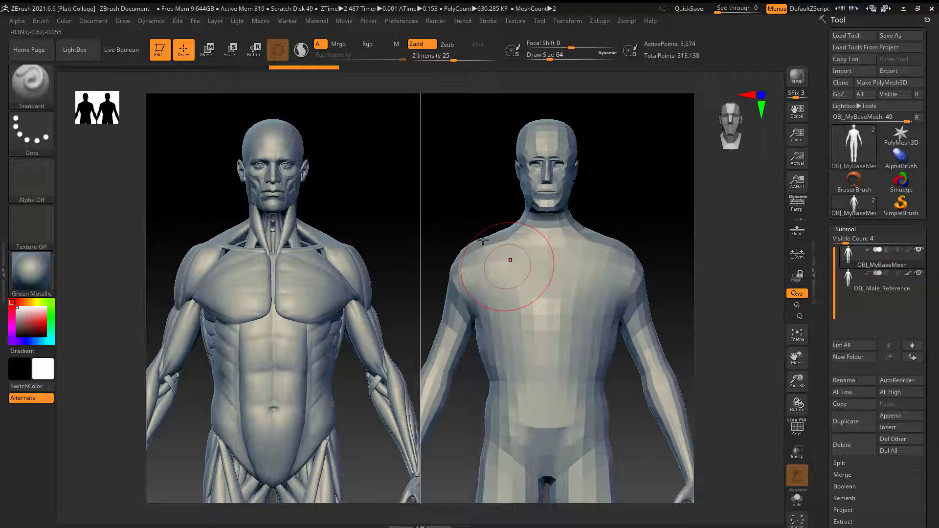
{"action": "left_click", "coordinate": [31, 273]}
{"action": "left_click", "coordinate": [313, 286]}
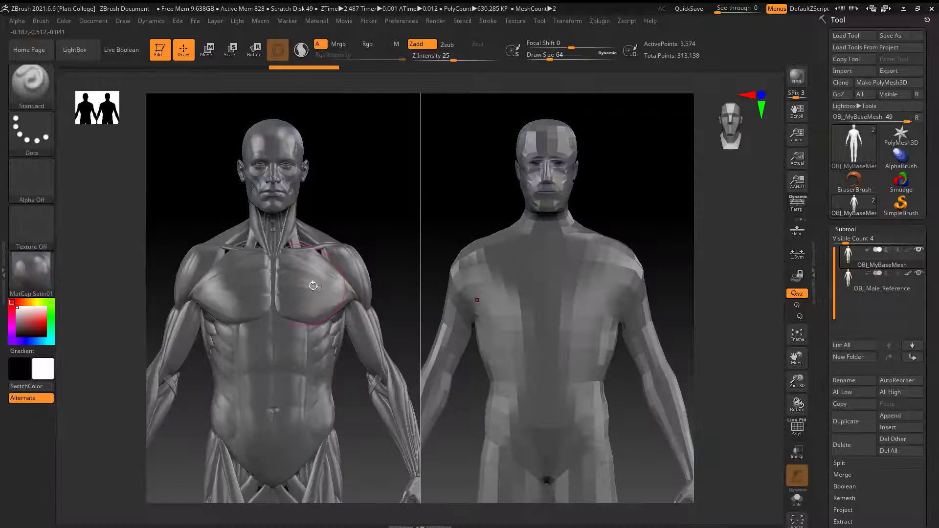
{"action": "left_click", "coordinate": [21, 271]}
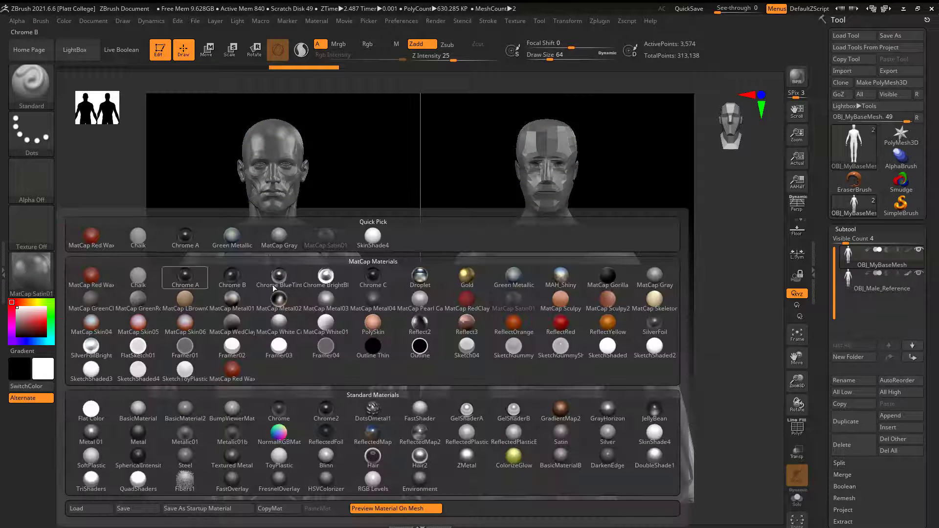
{"action": "left_click", "coordinate": [141, 331]}
- Apply the MatCap Skin04 material to both figures and frame their heads and chests
{"action": "left_click", "coordinate": [52, 289]}
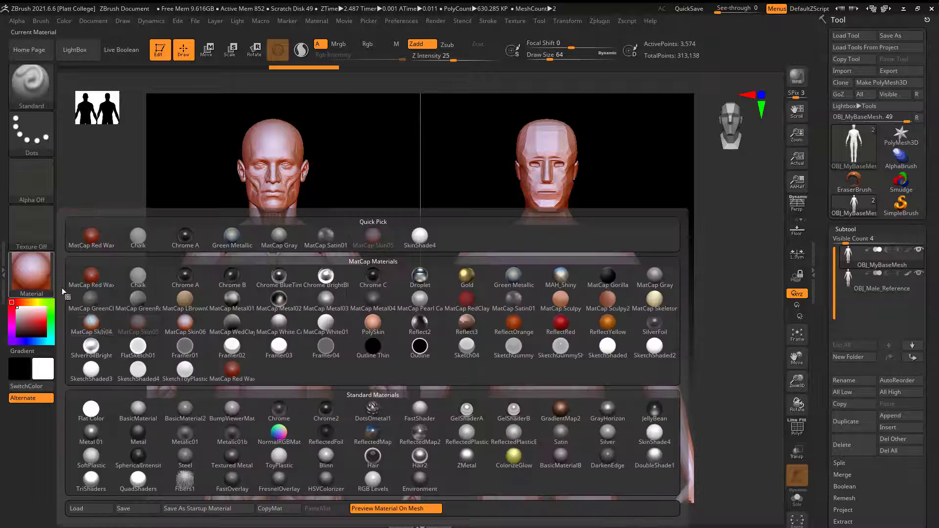
{"action": "left_click", "coordinate": [98, 324]}
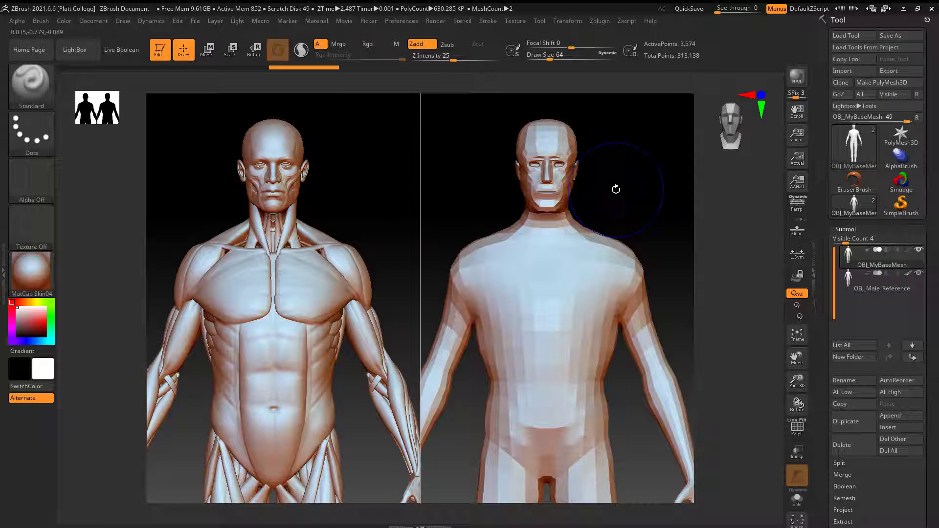
{"action": "left_click_drag", "start_coordinate": [625, 190], "coordinate": [651, 222]}
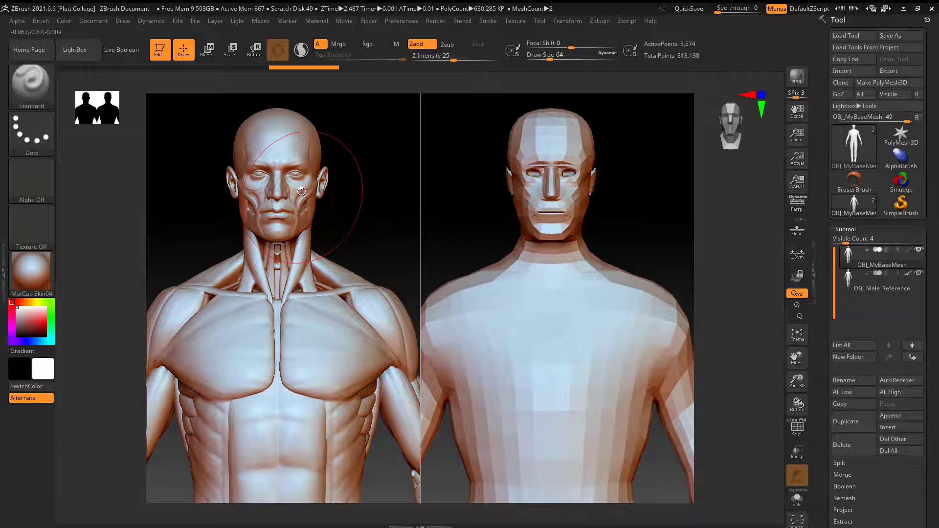
{"action": "left_click_drag", "start_coordinate": [383, 216], "coordinate": [311, 188]}
{"action": "left_click_drag", "start_coordinate": [457, 186], "coordinate": [483, 220]}
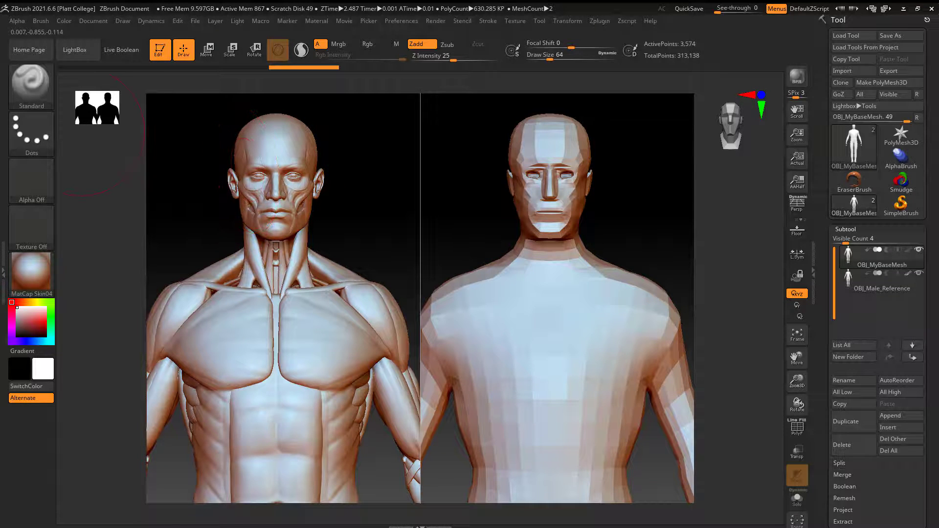
- Switch to the web browser, enlarge its window to full screen and open the 3D Scan Store page
{"action": "key", "text": "alt+Tab"}
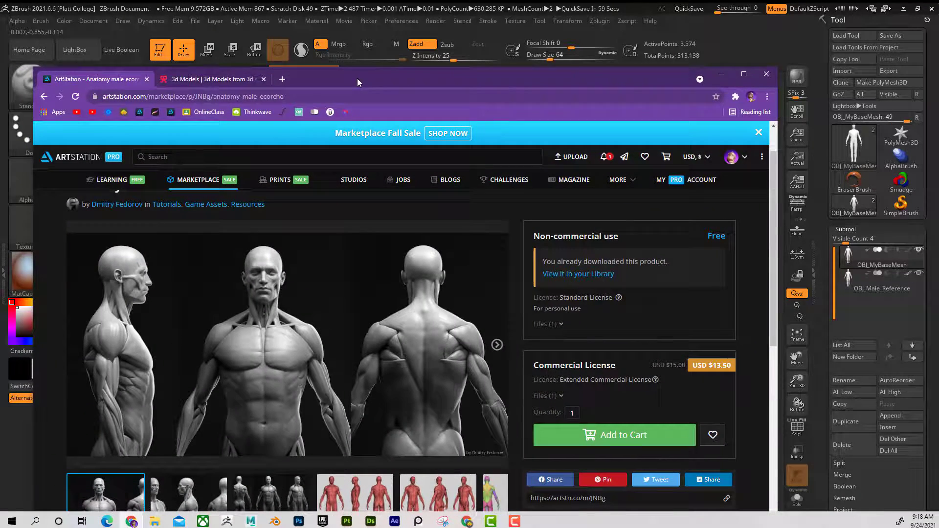
{"action": "left_click", "coordinate": [744, 74]}
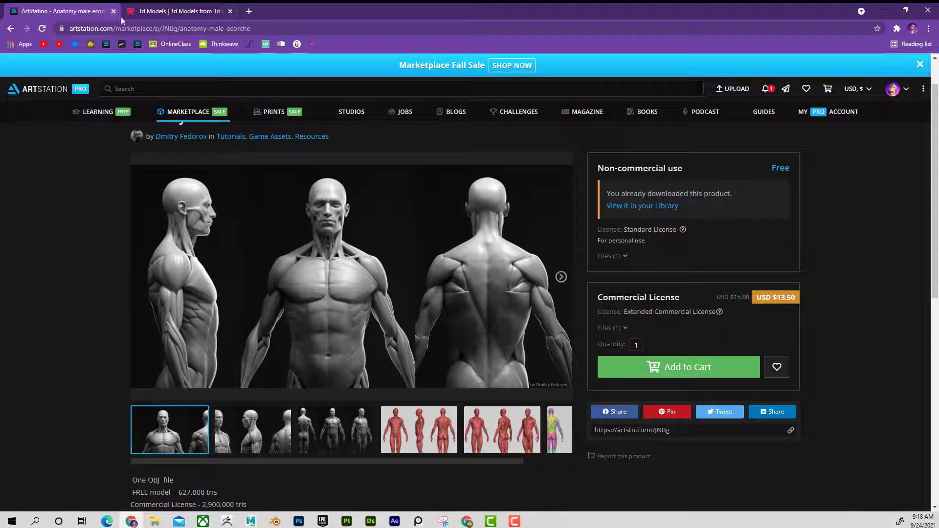
{"action": "left_click", "coordinate": [163, 12]}
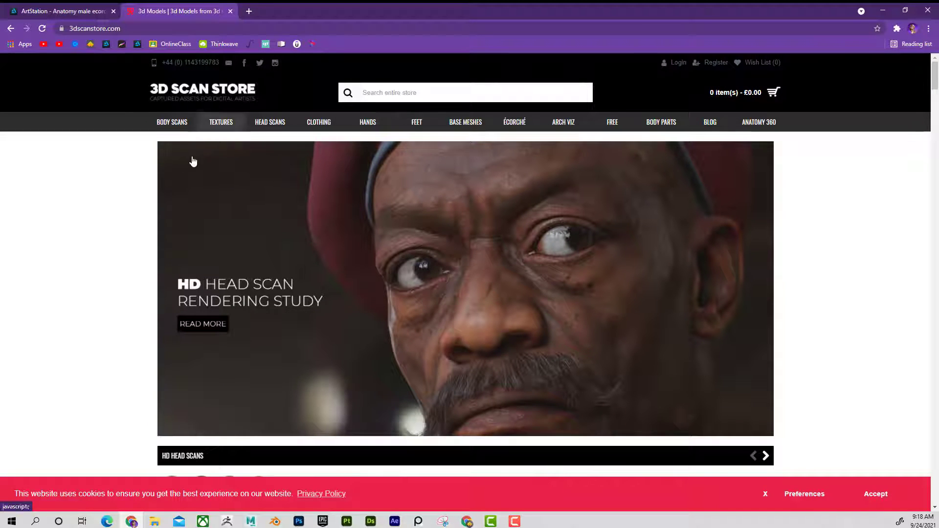
- Look through the 3D Scan Store home page for body scans, anatomy reference poses, écorché models and skulls
{"action": "scroll", "coordinate": [196, 164], "scroll_direction": "down", "scroll_amount": 12}
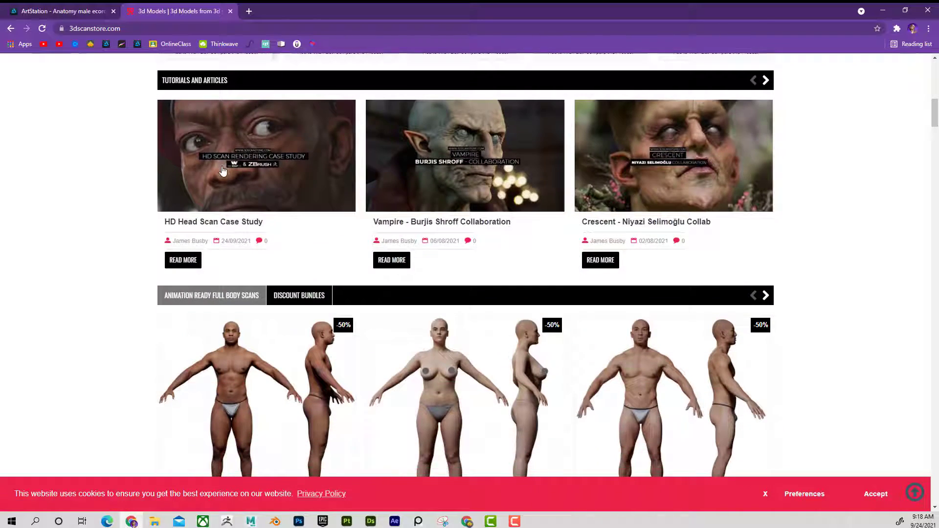
{"action": "scroll", "coordinate": [223, 170], "scroll_direction": "down", "scroll_amount": 9}
{"action": "scroll", "coordinate": [137, 147], "scroll_direction": "down", "scroll_amount": 10}
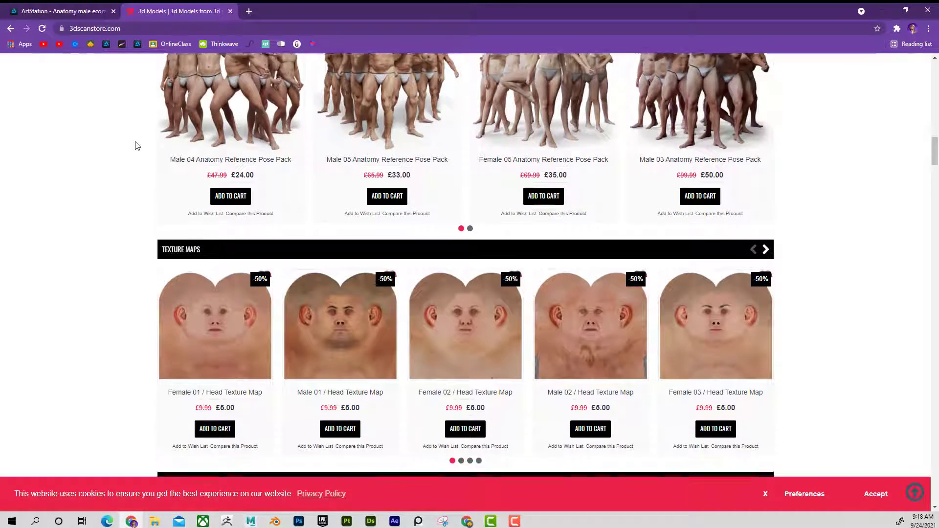
{"action": "scroll", "coordinate": [137, 145], "scroll_direction": "down", "scroll_amount": 8}
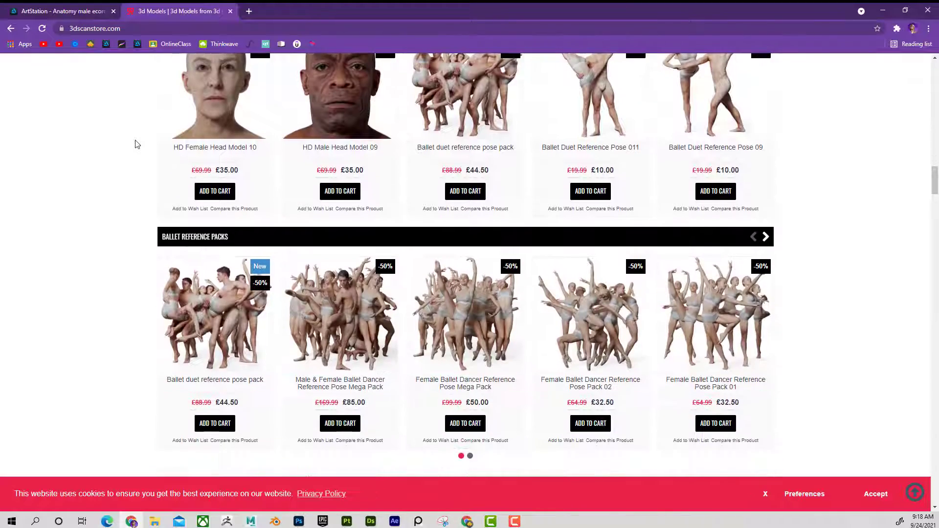
{"action": "scroll", "coordinate": [137, 145], "scroll_direction": "down", "scroll_amount": 13}
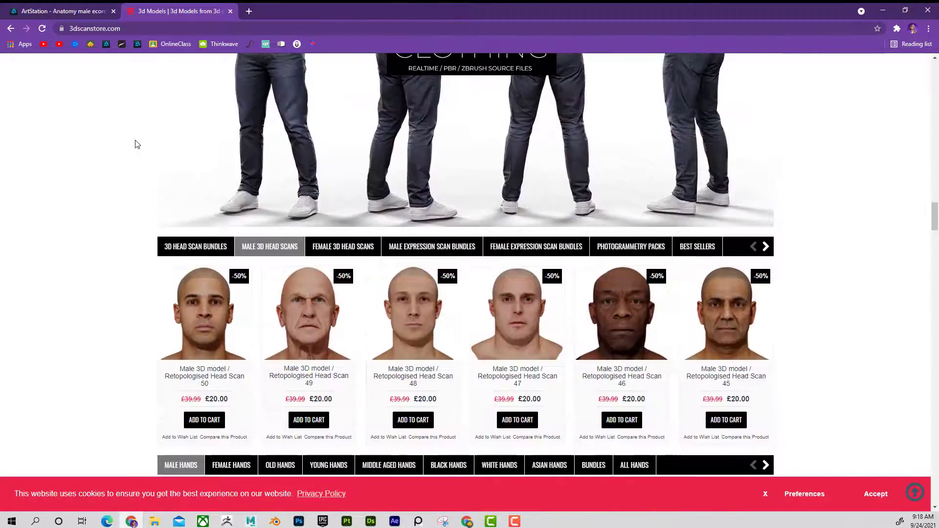
{"action": "scroll", "coordinate": [137, 144], "scroll_direction": "down", "scroll_amount": 3}
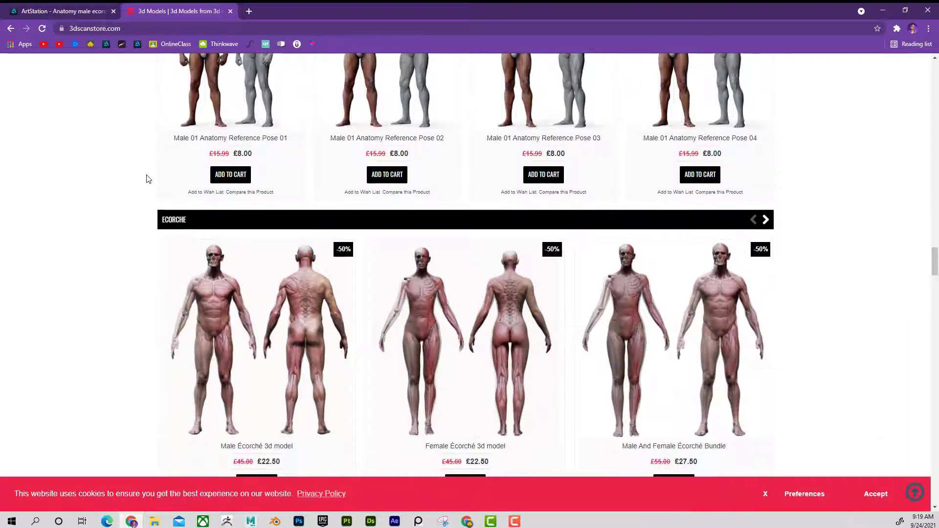
{"action": "scroll", "coordinate": [149, 178], "scroll_direction": "down", "scroll_amount": 5}
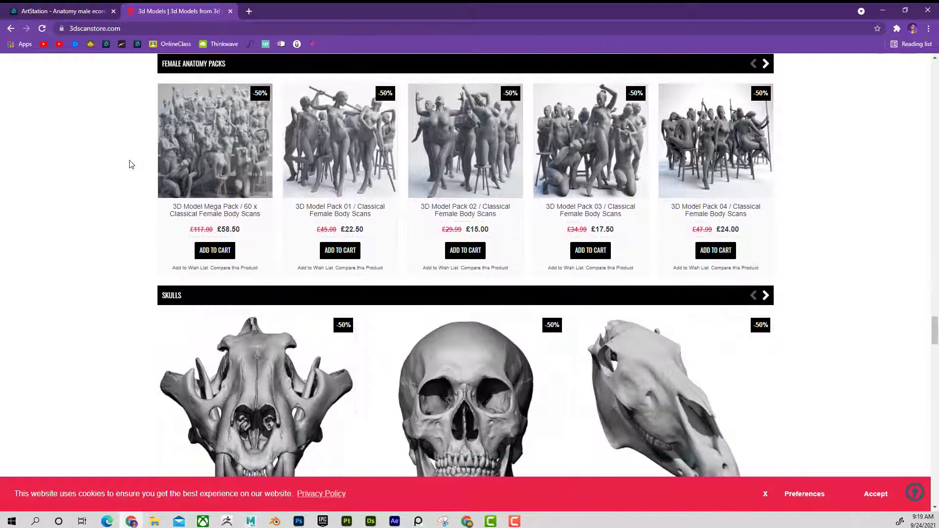
{"action": "scroll", "coordinate": [131, 164], "scroll_direction": "down", "scroll_amount": 4}
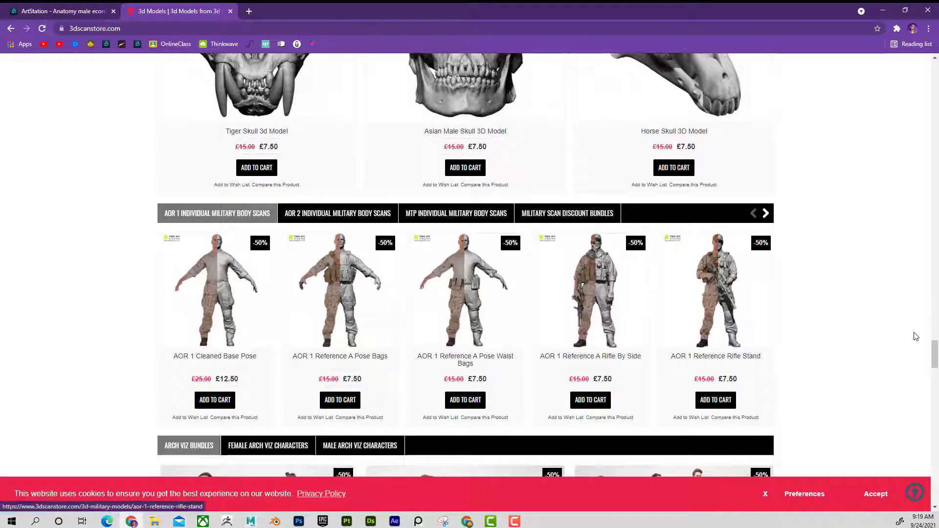
{"action": "left_click_drag", "start_coordinate": [935, 356], "coordinate": [934, 247]}
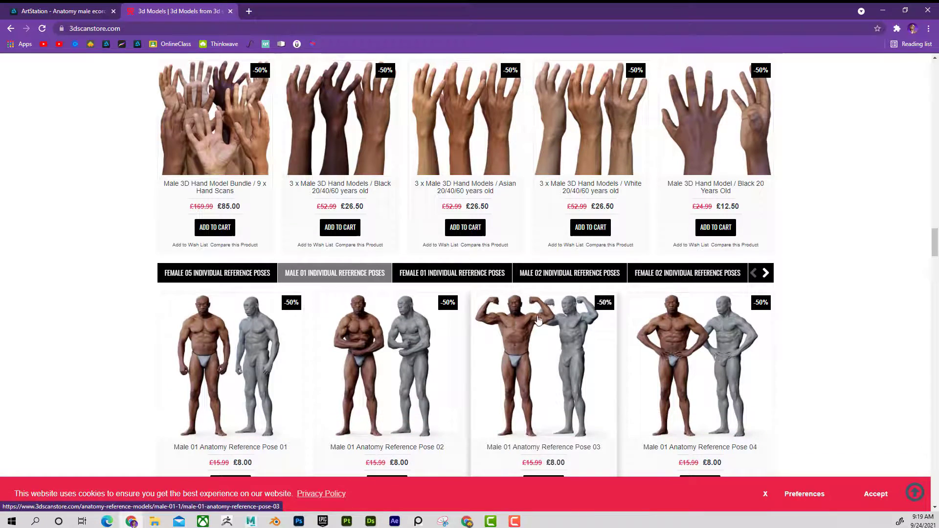
{"action": "left_click_drag", "start_coordinate": [935, 251], "coordinate": [929, 62]}
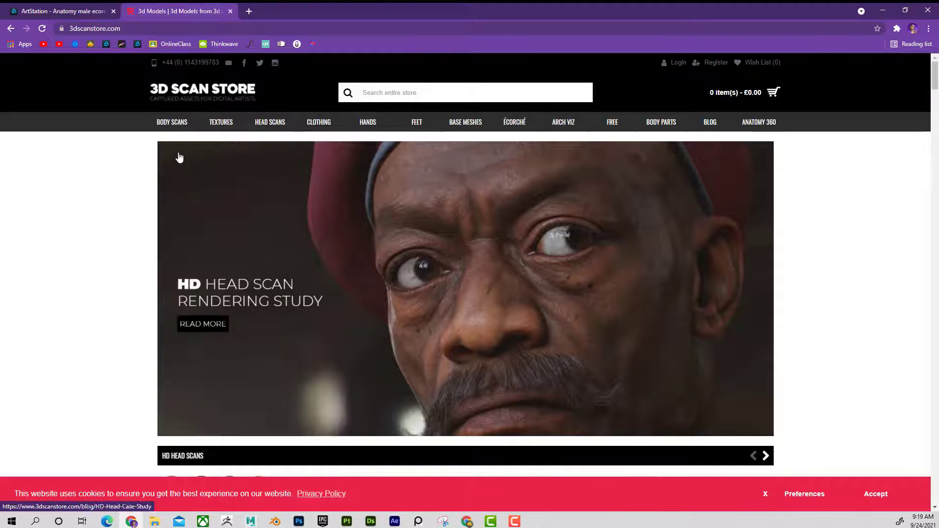
{"action": "mouse_move", "coordinate": [182, 126]}
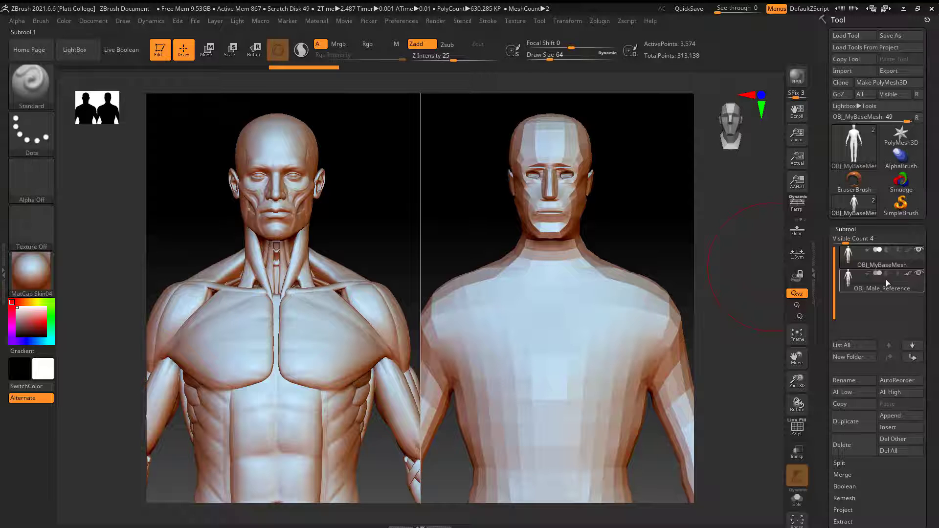
{"action": "left_click", "coordinate": [887, 257]}
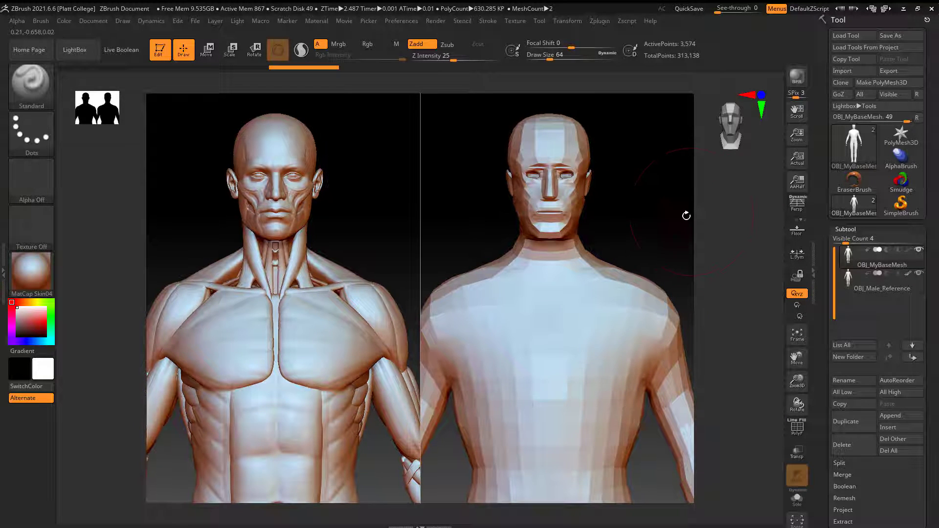
{"action": "mouse_move", "coordinate": [281, 157]}
{"action": "left_mouse_down"}
{"action": "mouse_move", "coordinate": [350, 206]}
{"action": "mouse_move", "coordinate": [274, 139]}
{"action": "mouse_move", "coordinate": [288, 185]}
{"action": "left_mouse_up"}
{"action": "mouse_move", "coordinate": [272, 307]}
{"action": "left_mouse_down"}
{"action": "mouse_move", "coordinate": [254, 396]}
{"action": "mouse_move", "coordinate": [230, 313]}
{"action": "mouse_move", "coordinate": [337, 303]}
{"action": "mouse_move", "coordinate": [294, 313]}
{"action": "left_mouse_up"}
{"action": "left_click_drag", "start_coordinate": [274, 274], "coordinate": [306, 271]}
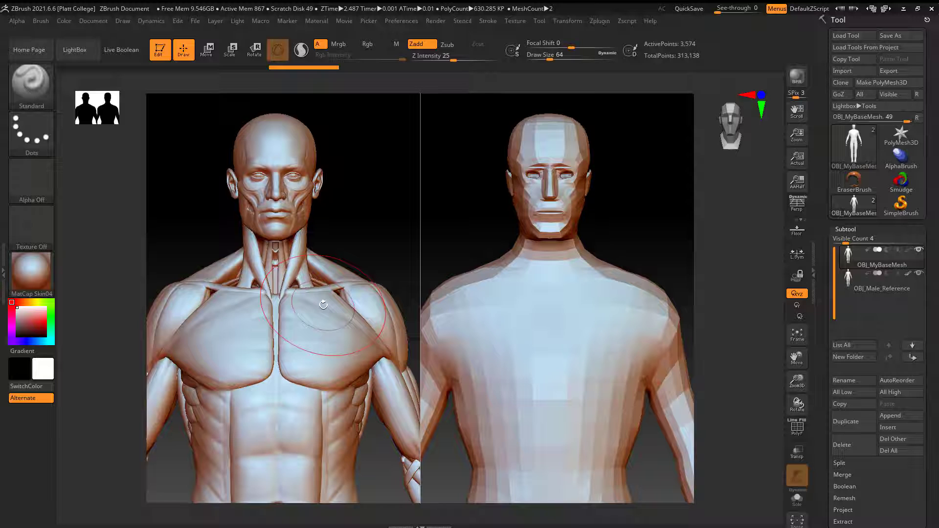
{"action": "left_click_drag", "start_coordinate": [323, 305], "coordinate": [267, 210]}
{"action": "left_click_drag", "start_coordinate": [217, 189], "coordinate": [210, 157]}
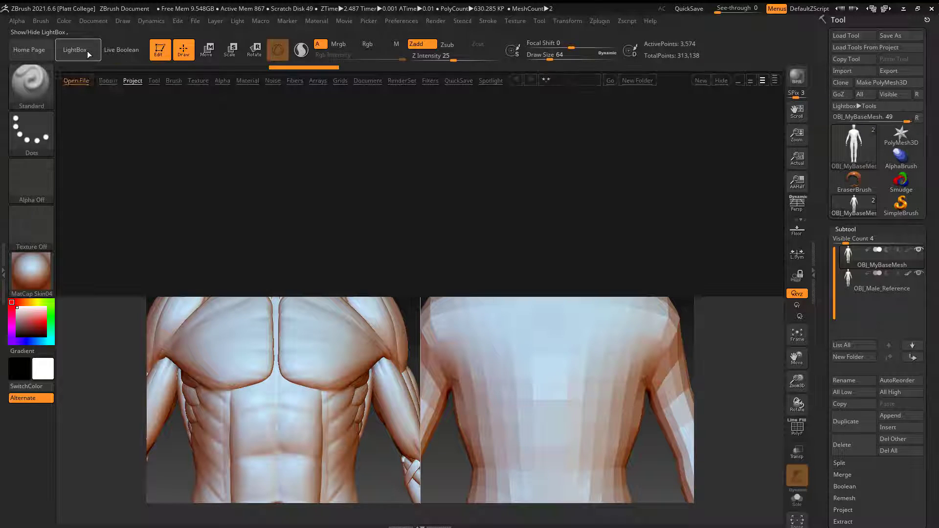
- Show LightBox, look at its Tool collection of sample models and hide LightBox again
{"action": "left_click", "coordinate": [88, 53]}
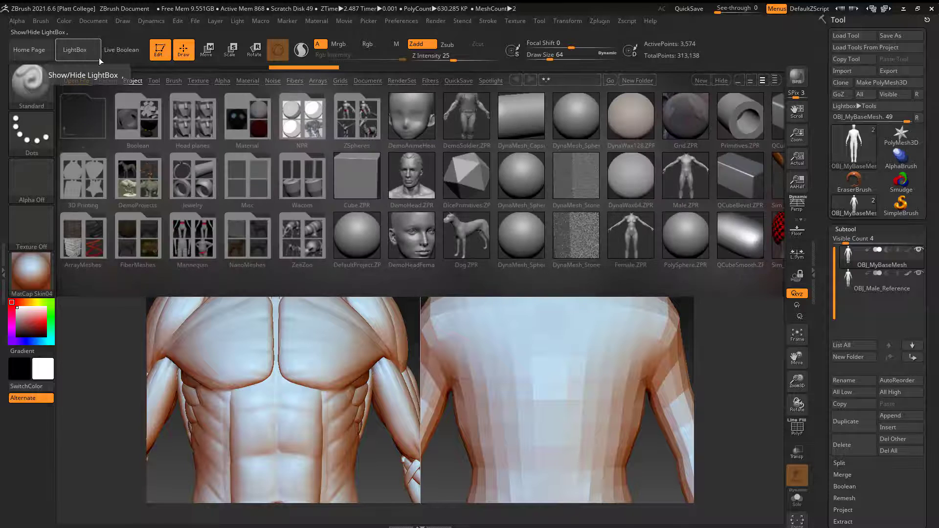
{"action": "left_click", "coordinate": [154, 81]}
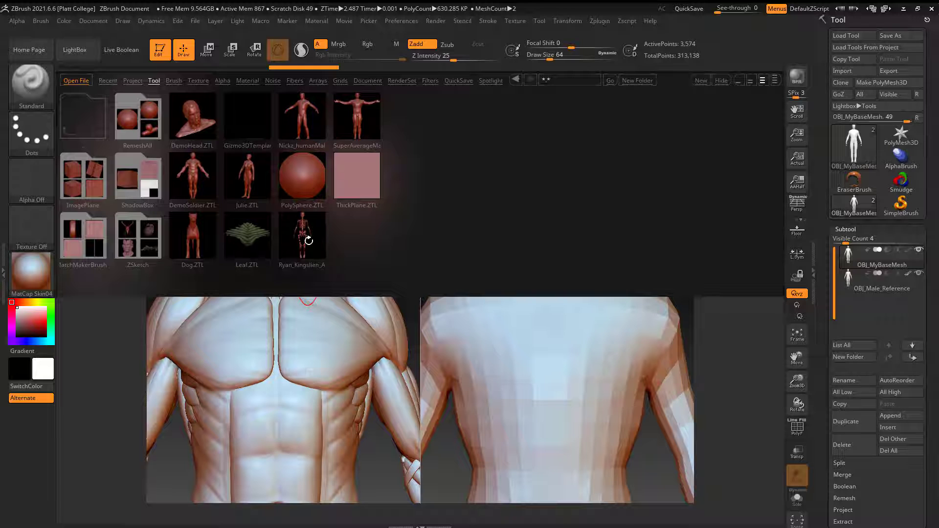
{"action": "left_click", "coordinate": [75, 49]}
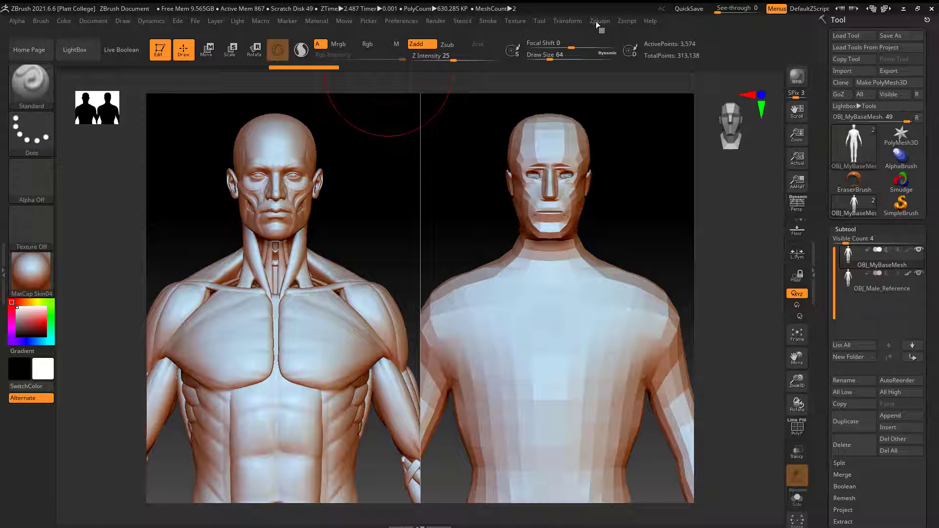
- Try the Split Screen layout that stacks the base mesh above the anatomy reference
{"action": "left_click", "coordinate": [566, 23]}
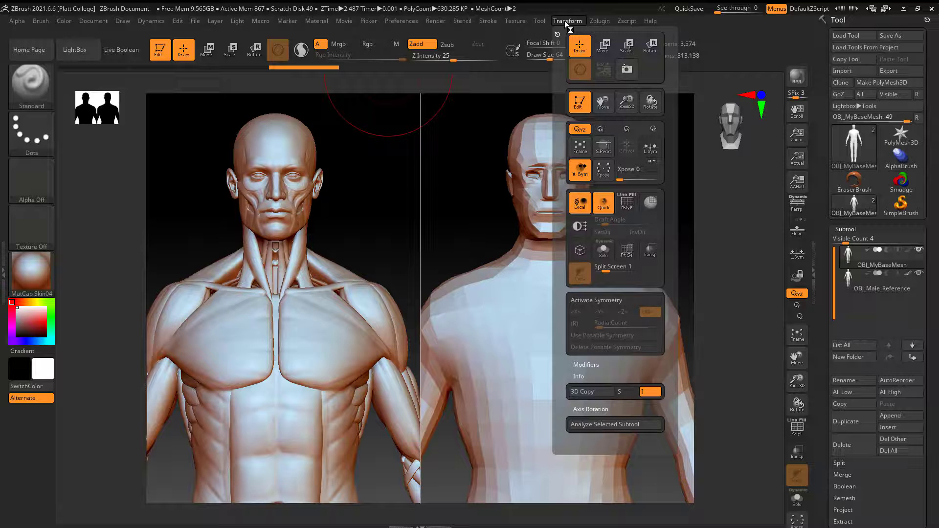
{"action": "left_click", "coordinate": [598, 268]}
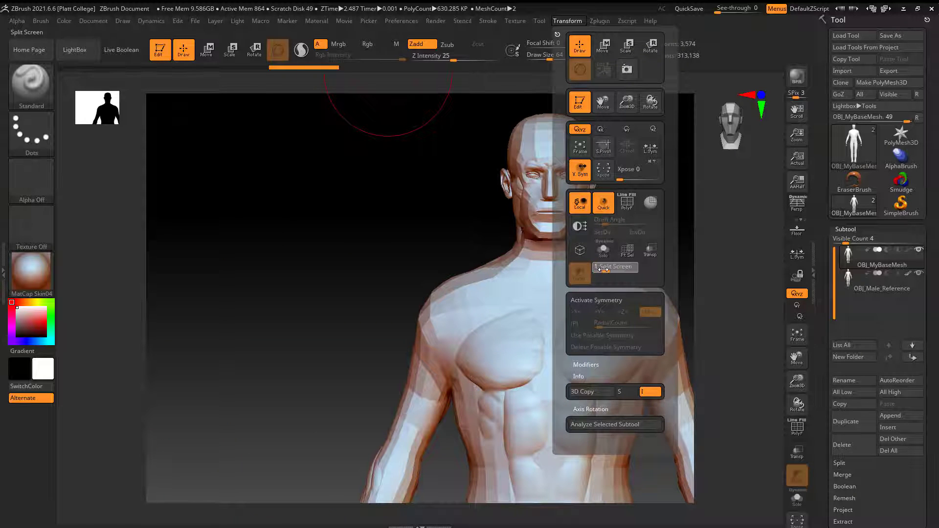
{"action": "left_click_drag", "start_coordinate": [598, 268], "coordinate": [607, 270]}
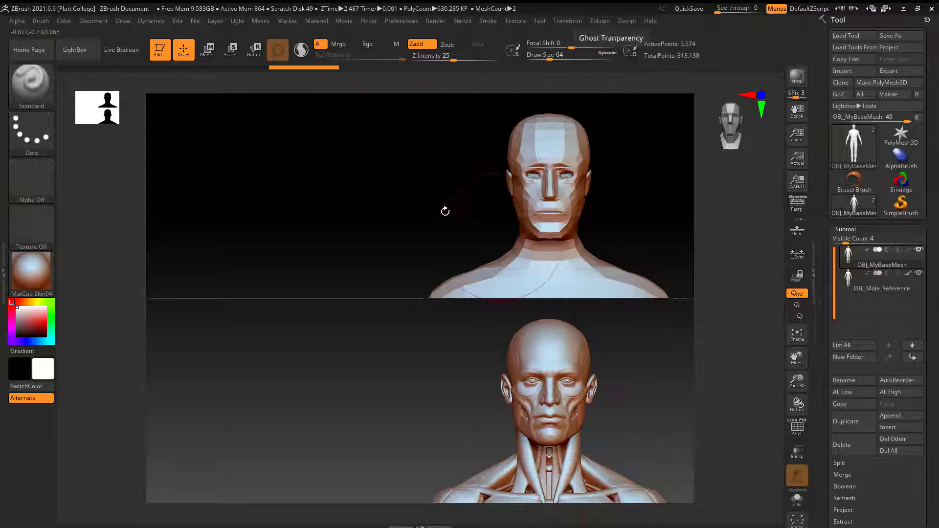
{"action": "mouse_move", "coordinate": [661, 216]}
{"action": "left_mouse_down"}
{"action": "mouse_move", "coordinate": [677, 222]}
{"action": "mouse_move", "coordinate": [669, 199]}
{"action": "mouse_move", "coordinate": [660, 205]}
{"action": "left_mouse_up"}
- Try Split Screen 3, with the base mesh to the left of the anatomy reference, and frame both upper bodies
{"action": "left_click", "coordinate": [579, 21]}
{"action": "left_click_drag", "start_coordinate": [614, 267], "coordinate": [623, 267]}
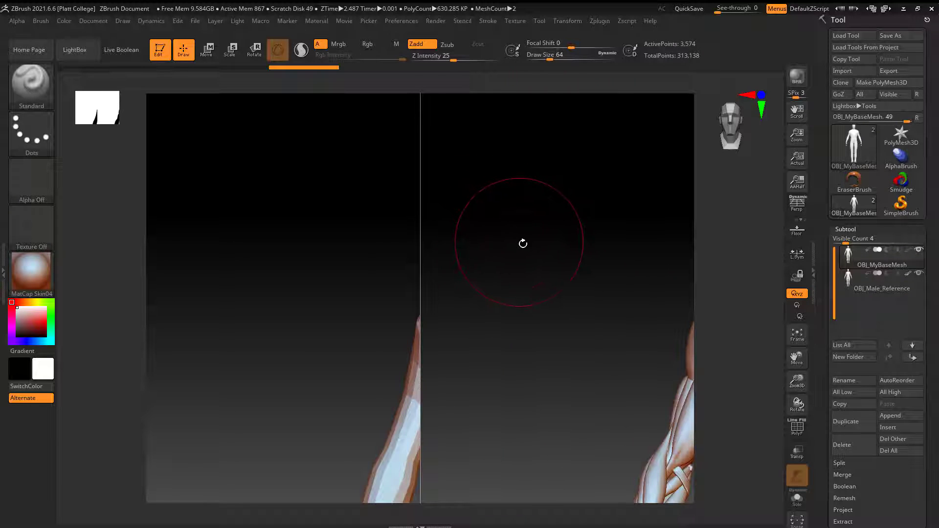
{"action": "left_click_drag", "start_coordinate": [534, 247], "coordinate": [307, 161]}
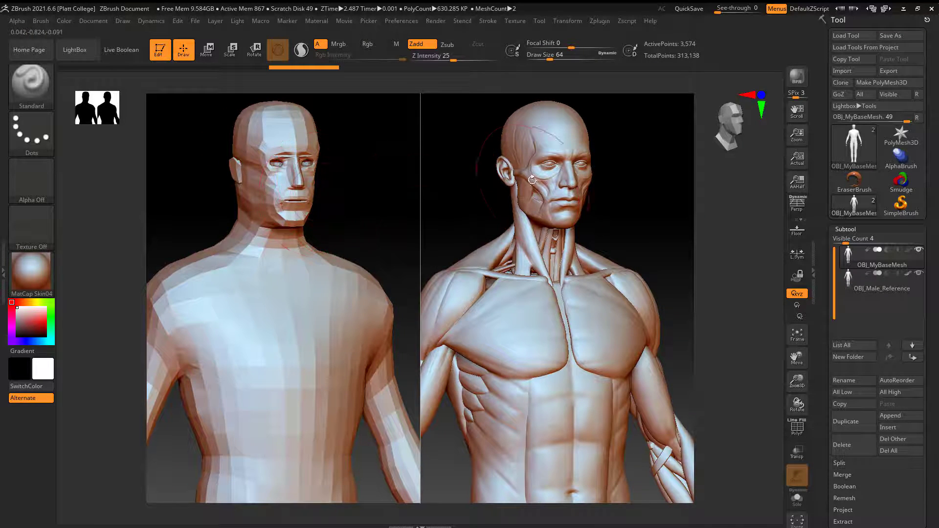
{"action": "mouse_move", "coordinate": [451, 193]}
{"action": "left_mouse_down"}
{"action": "mouse_move", "coordinate": [380, 182]}
{"action": "mouse_move", "coordinate": [398, 189]}
{"action": "mouse_move", "coordinate": [383, 203]}
{"action": "mouse_move", "coordinate": [394, 218]}
{"action": "left_mouse_up"}
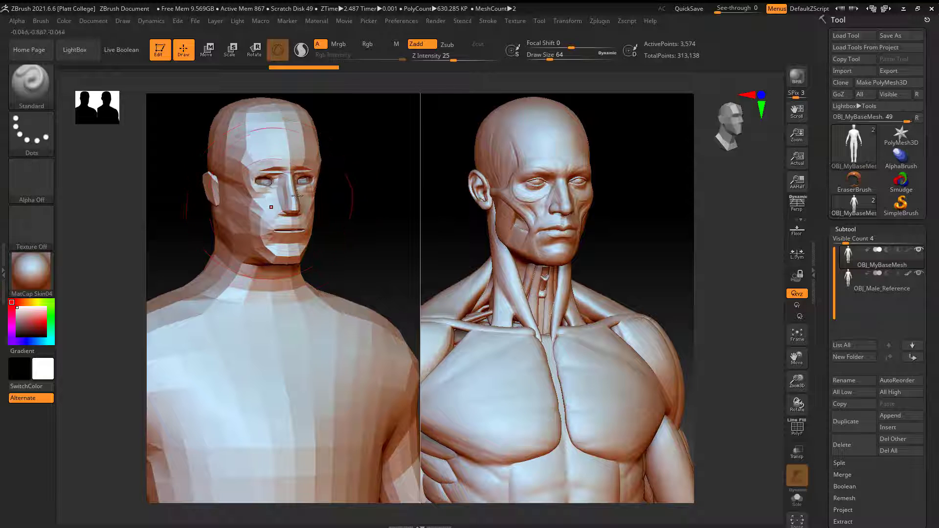
{"action": "left_click_drag", "start_coordinate": [324, 187], "coordinate": [380, 204]}
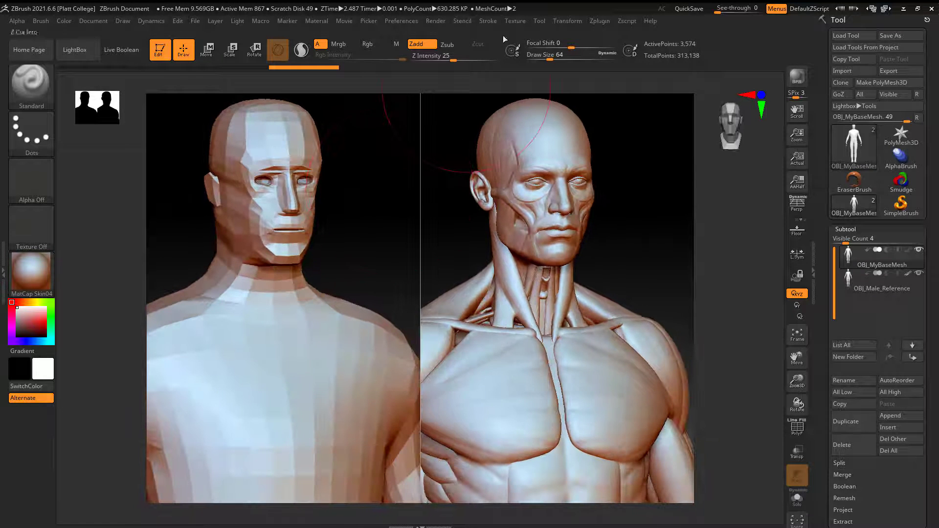
- Try the Split Screen layout that stacks the anatomy reference above the base mesh, framing both heads and shoulders
{"action": "left_click", "coordinate": [567, 20]}
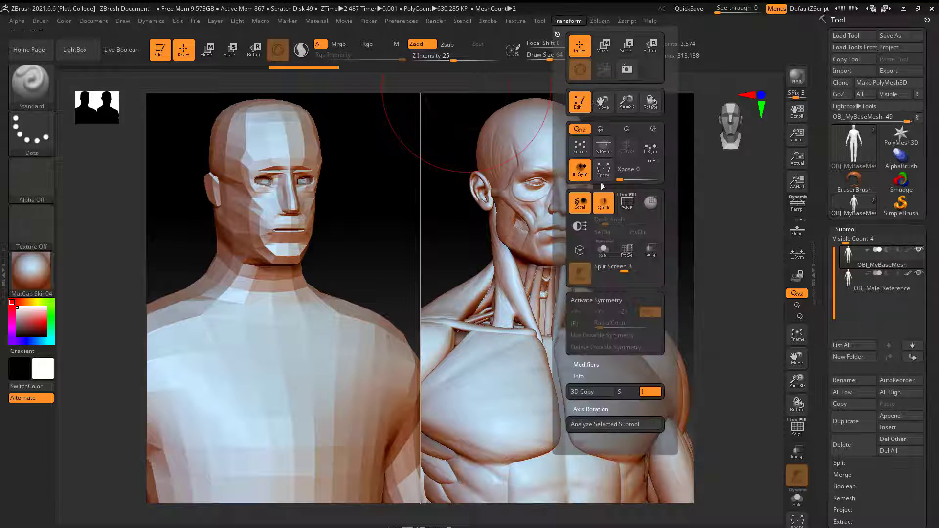
{"action": "left_click", "coordinate": [633, 266]}
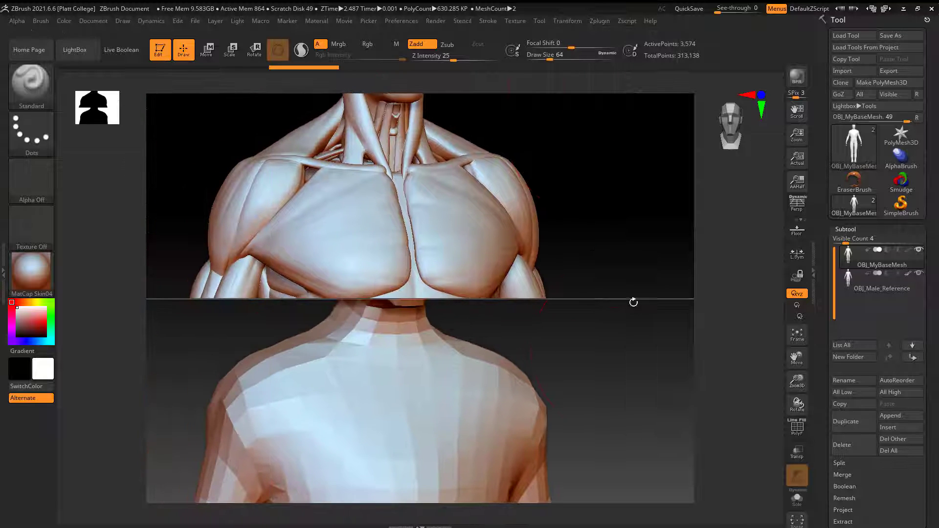
{"action": "left_click_drag", "start_coordinate": [625, 382], "coordinate": [596, 424]}
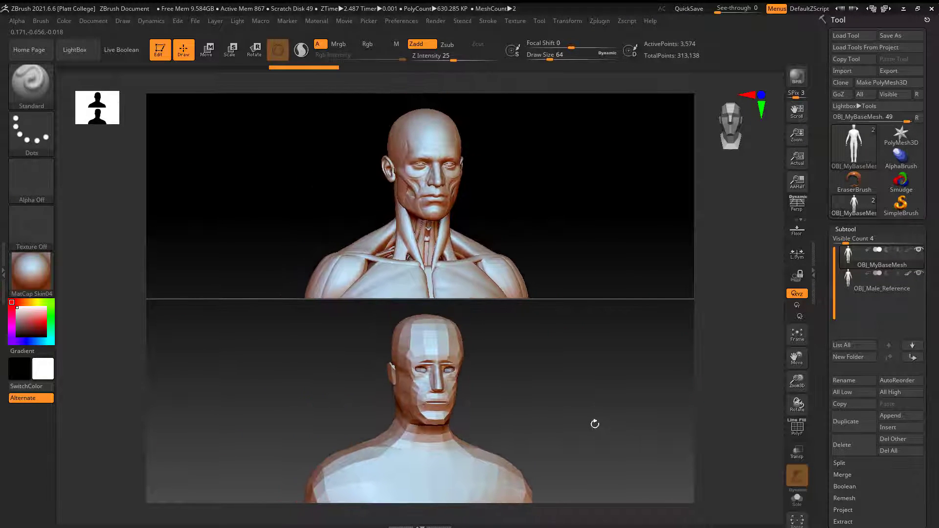
- Change Split Screen back to side by side with the anatomy reference left of the base mesh, and frame both heads closely
{"action": "left_click", "coordinate": [540, 22]}
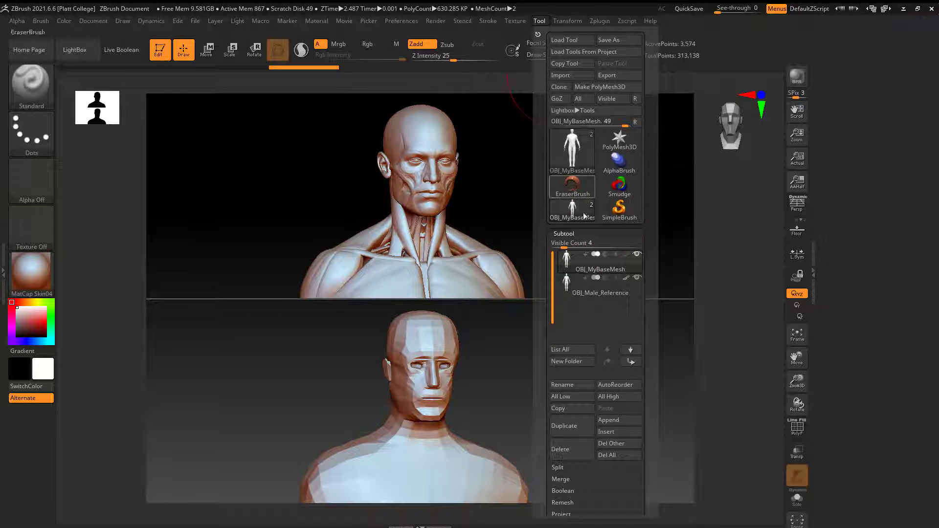
{"action": "left_click", "coordinate": [570, 24]}
{"action": "left_click_drag", "start_coordinate": [631, 269], "coordinate": [665, 182]}
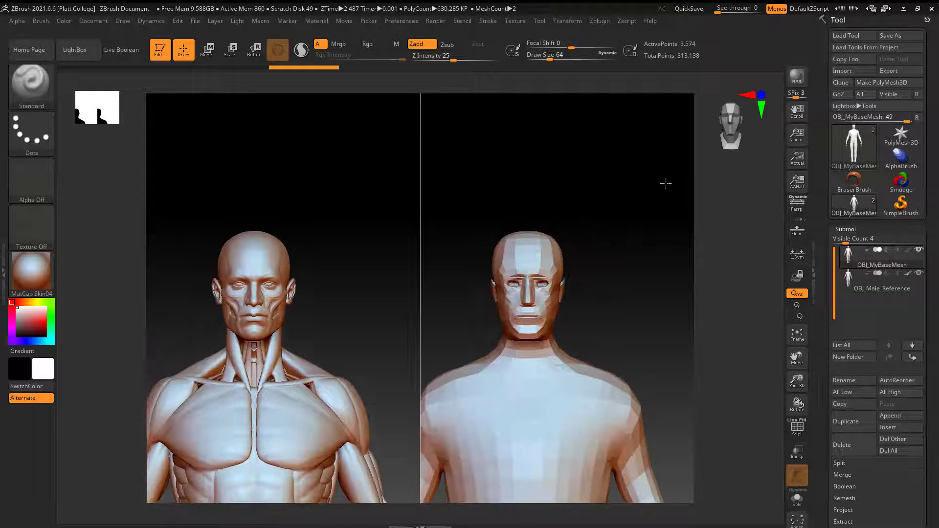
{"action": "left_click_drag", "start_coordinate": [652, 260], "coordinate": [638, 245], "text": "alt"}
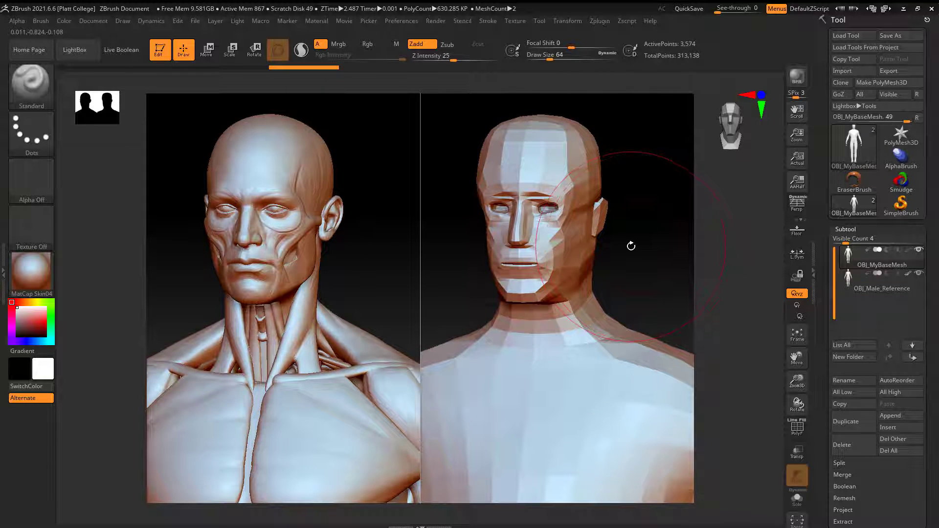